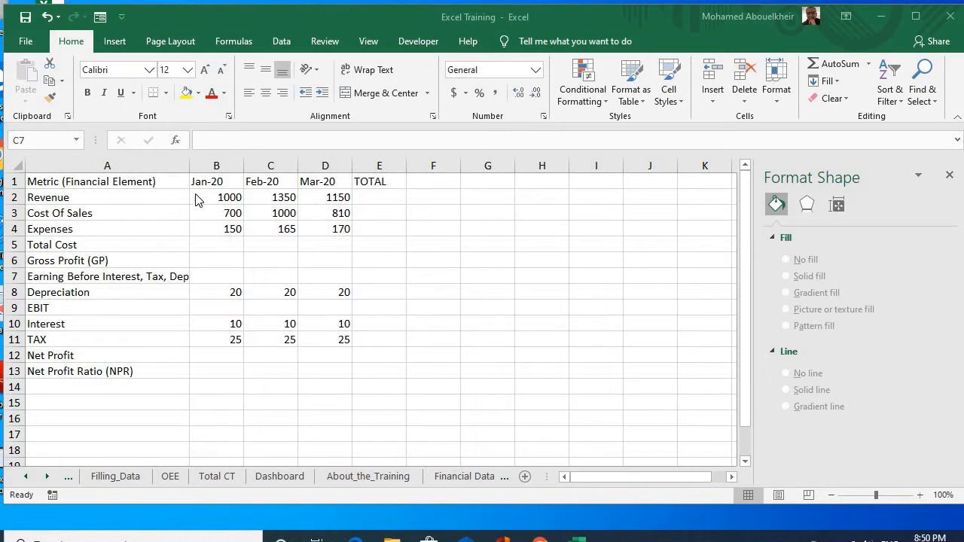
# Step: Calculate January's Total Cost in B5 as Cost Of Sales plus Expenses with the formula =B3+B4
pyautogui.click(206, 244)
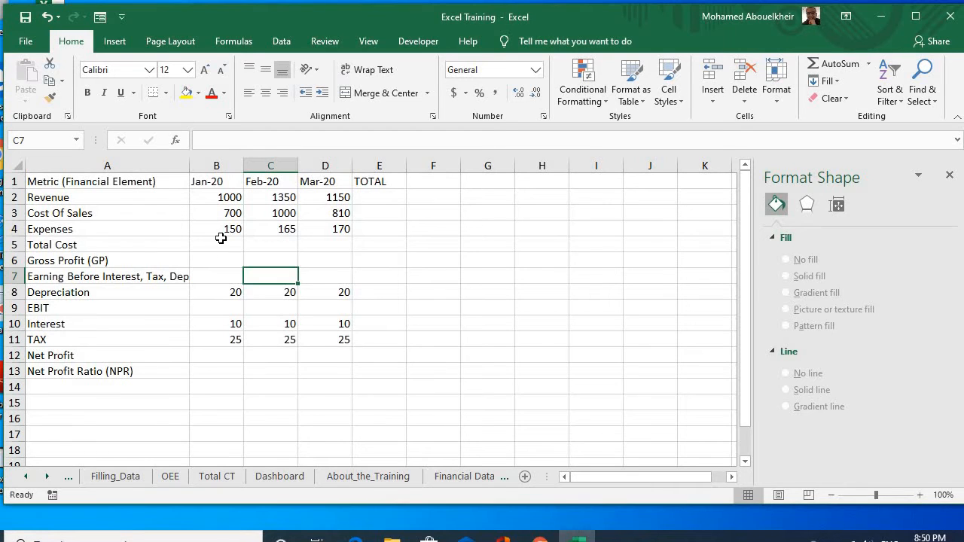
pyautogui.click(221, 239)
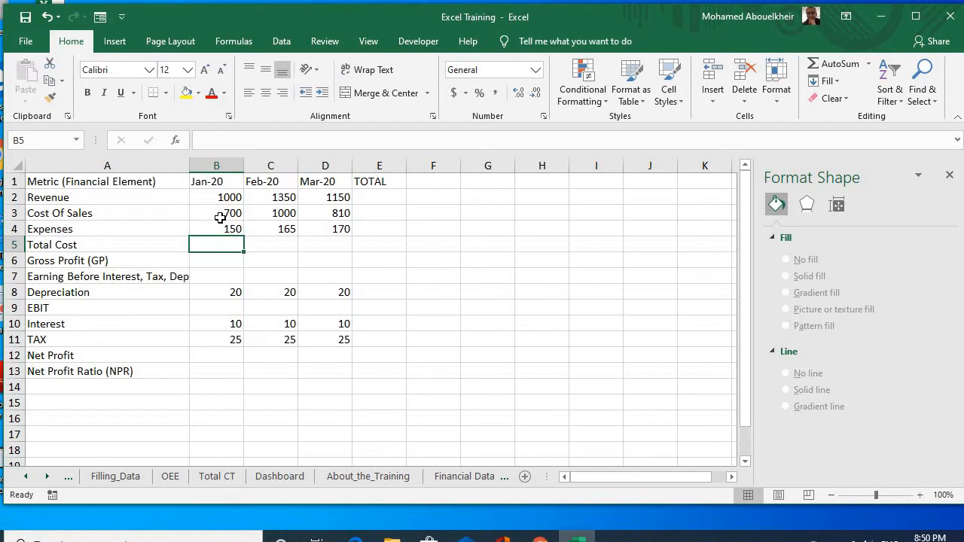
pyautogui.click(222, 230)
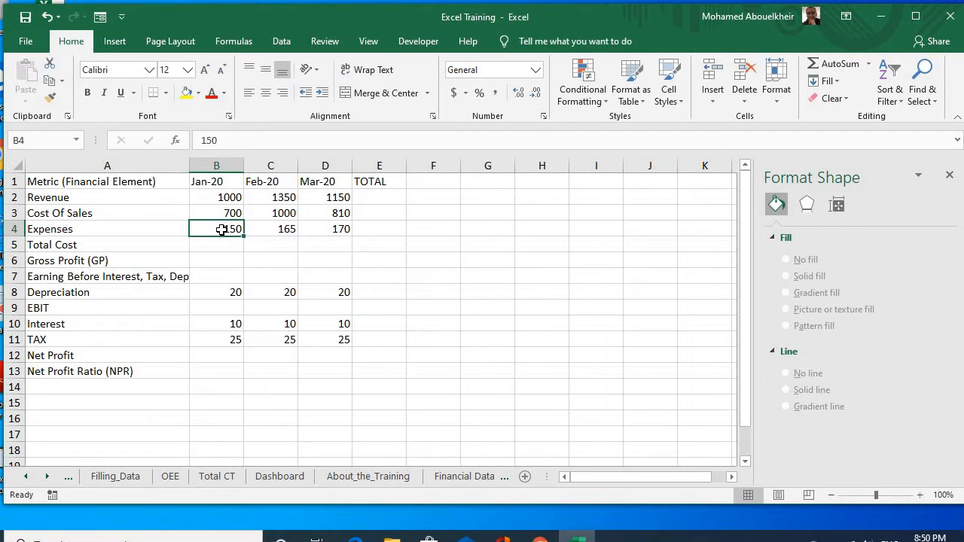
pyautogui.click(222, 245)
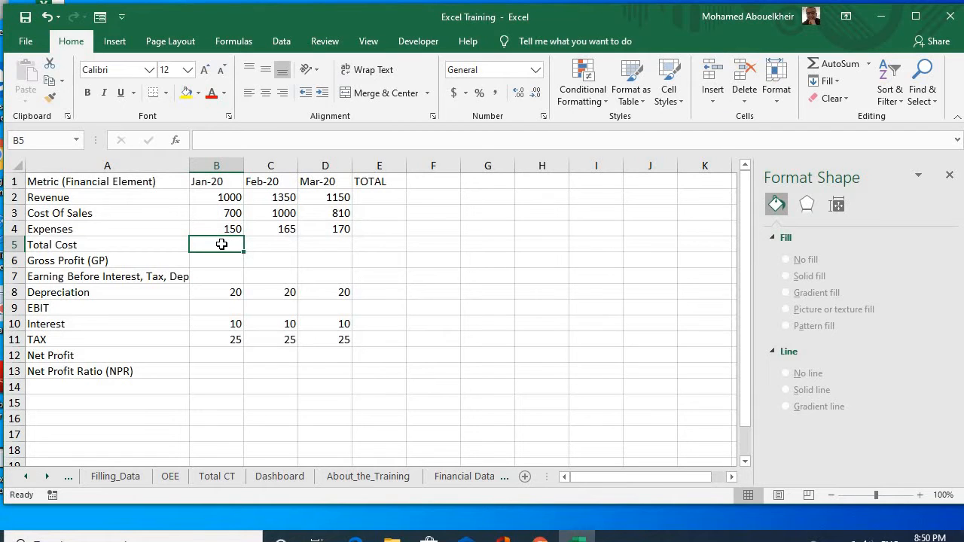
pyautogui.write('=')
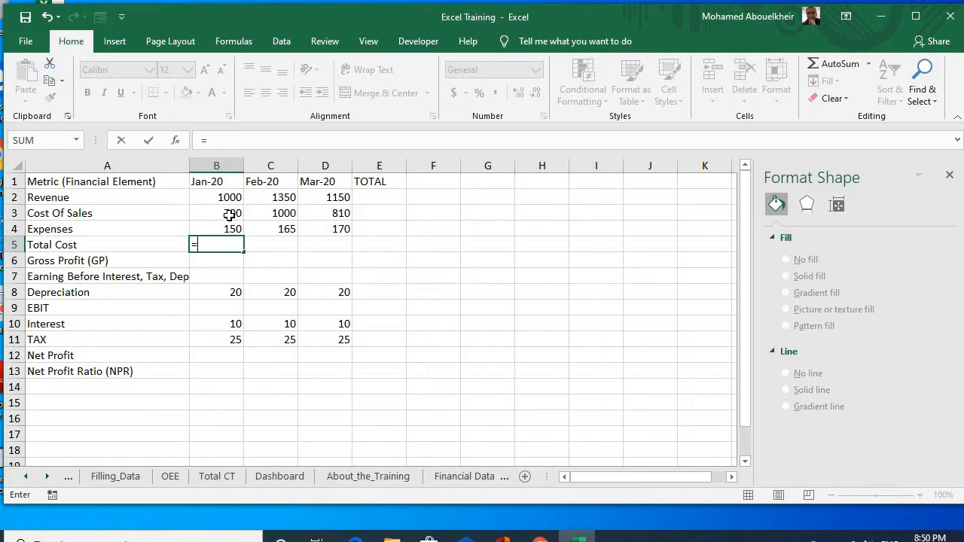
pyautogui.click(229, 216)
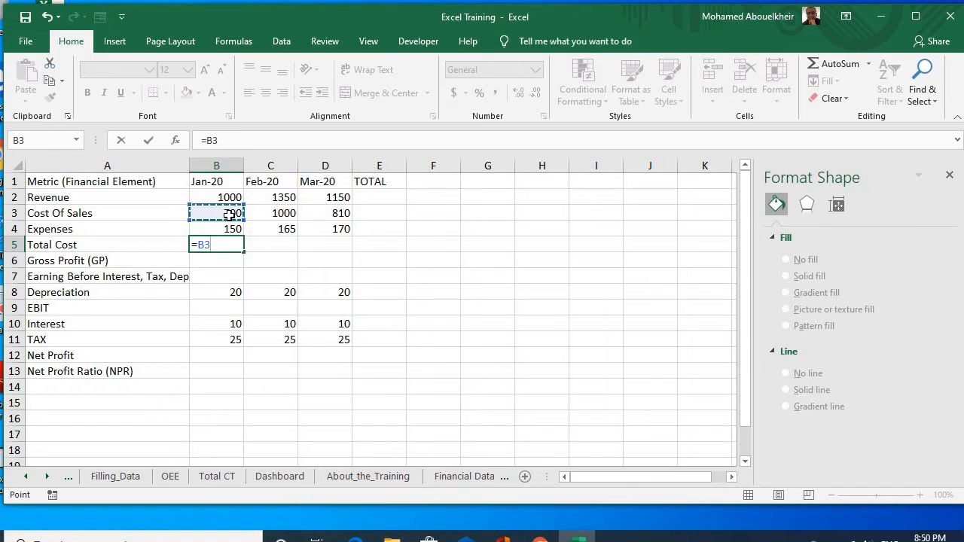
pyautogui.write('+')
pyautogui.click(234, 229)
pyautogui.press('Return')
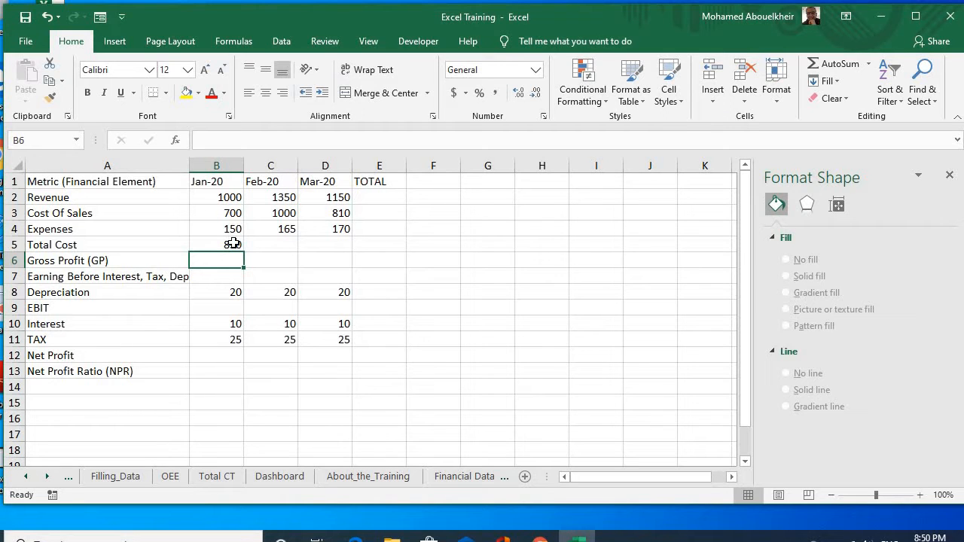
# Step: Calculate January's Gross Profit in B6 as Revenue minus Cost Of Sales with the formula =B2-B3
pyautogui.write('=')
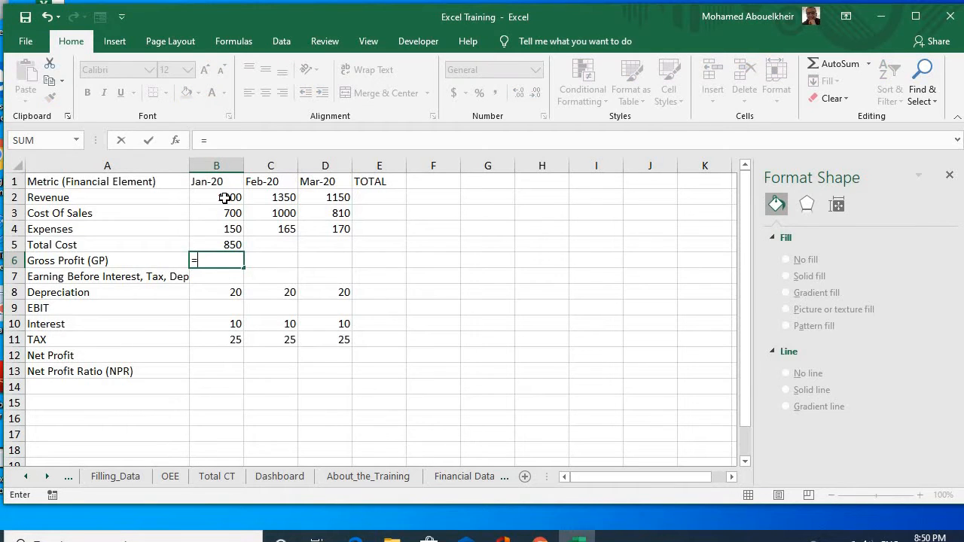
pyautogui.click(224, 198)
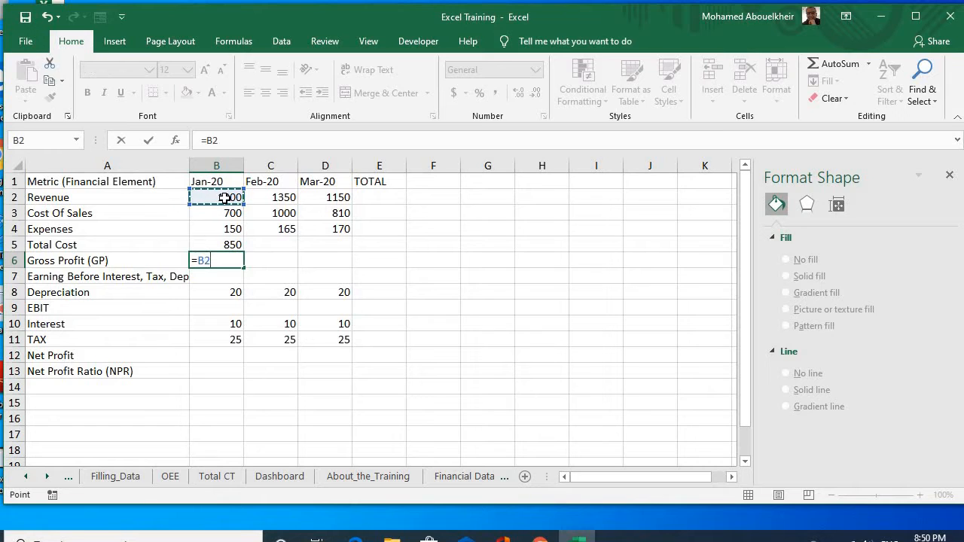
pyautogui.write('-')
pyautogui.click(225, 216)
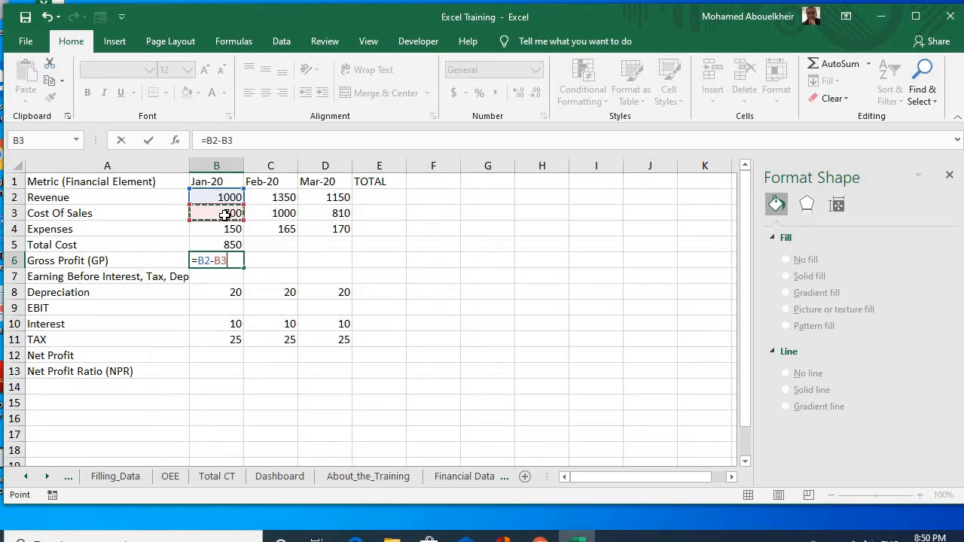
pyautogui.press('Return')
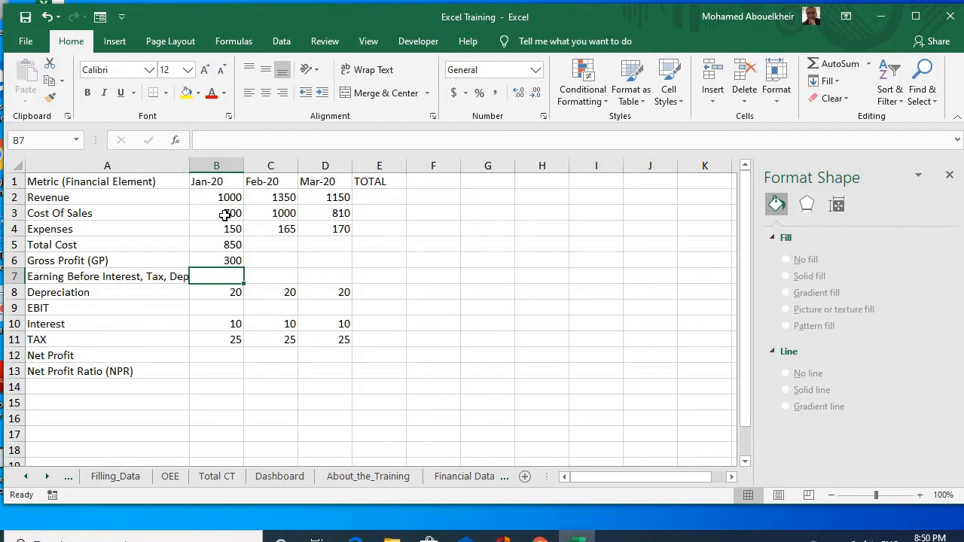
# Step: Calculate January's EBITDA in B7 as Revenue minus Total Cost with the formula =B2-B5
pyautogui.click(149, 279)
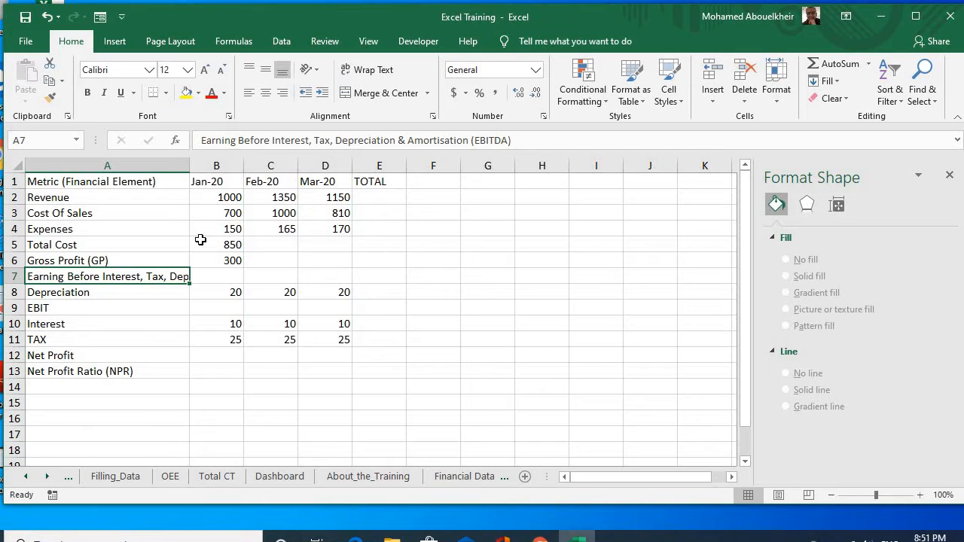
pyautogui.click(237, 276)
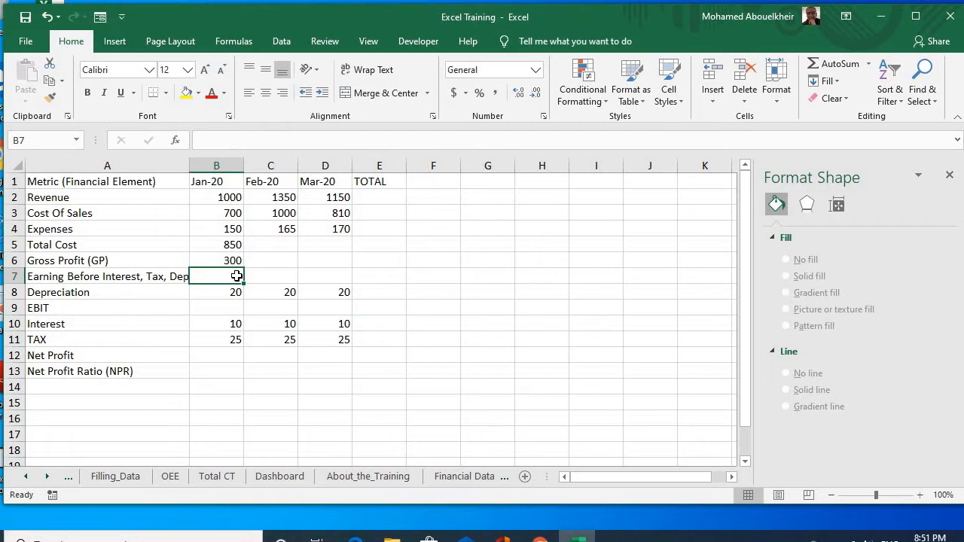
pyautogui.write('=')
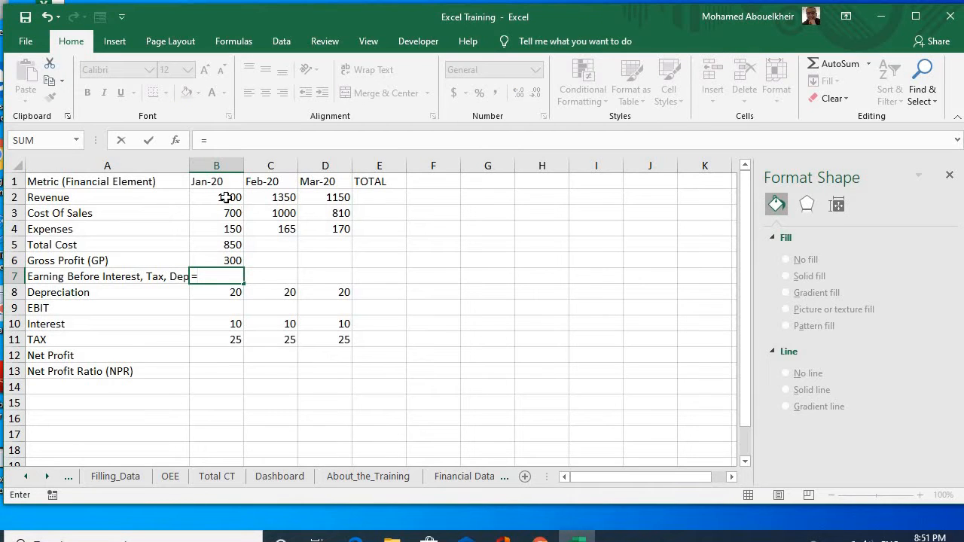
pyautogui.click(226, 197)
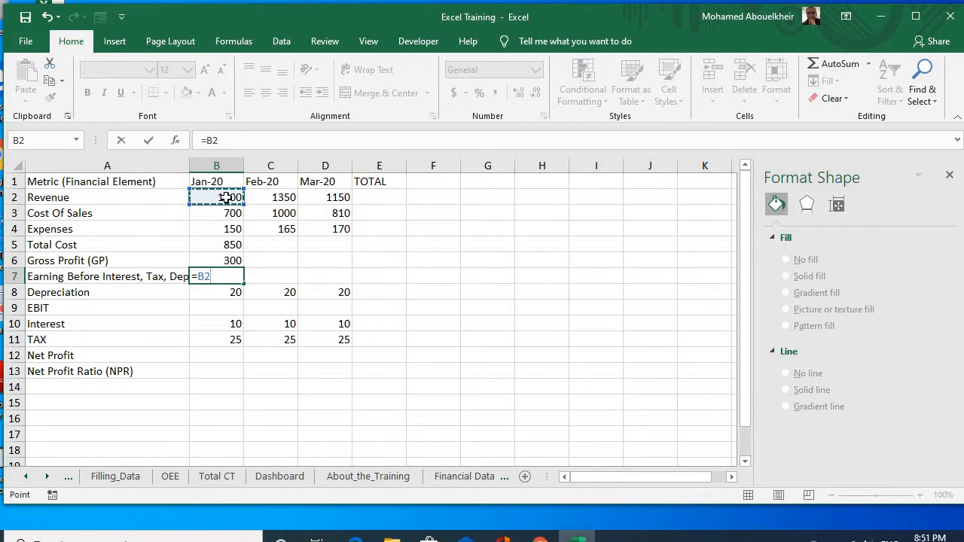
pyautogui.write('-')
pyautogui.click(226, 246)
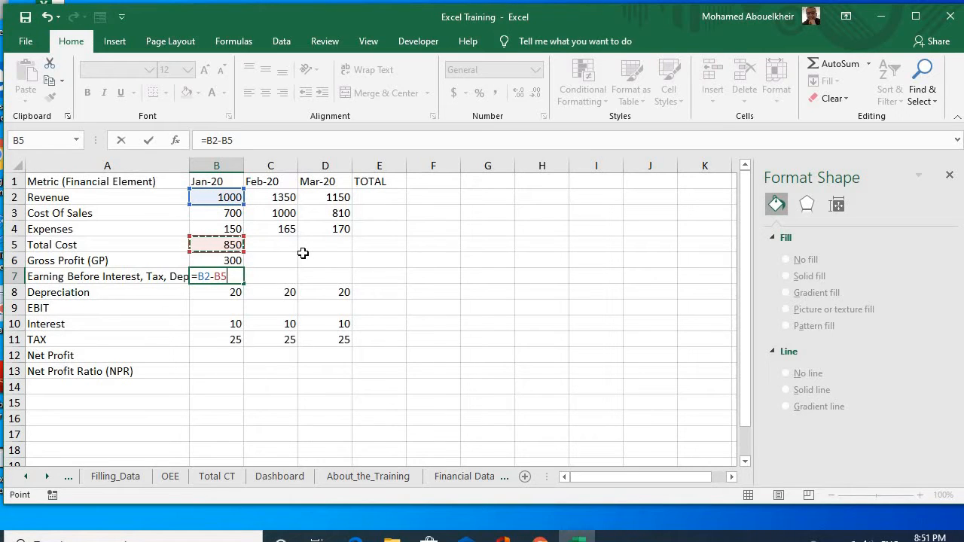
pyautogui.press('Return')
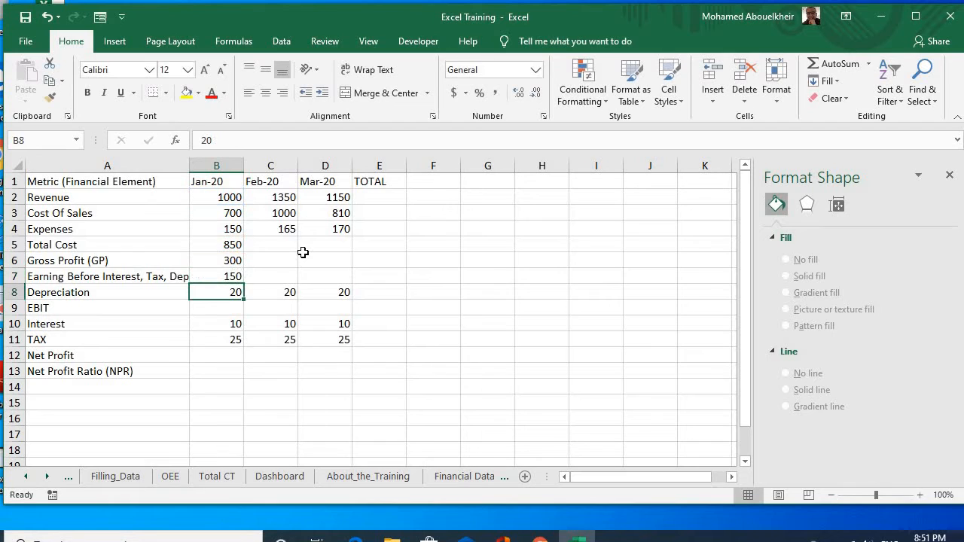
# Step: Calculate January's EBIT in B9 as EBITDA minus Depreciation with the formula =B7-B8
pyautogui.click(219, 307)
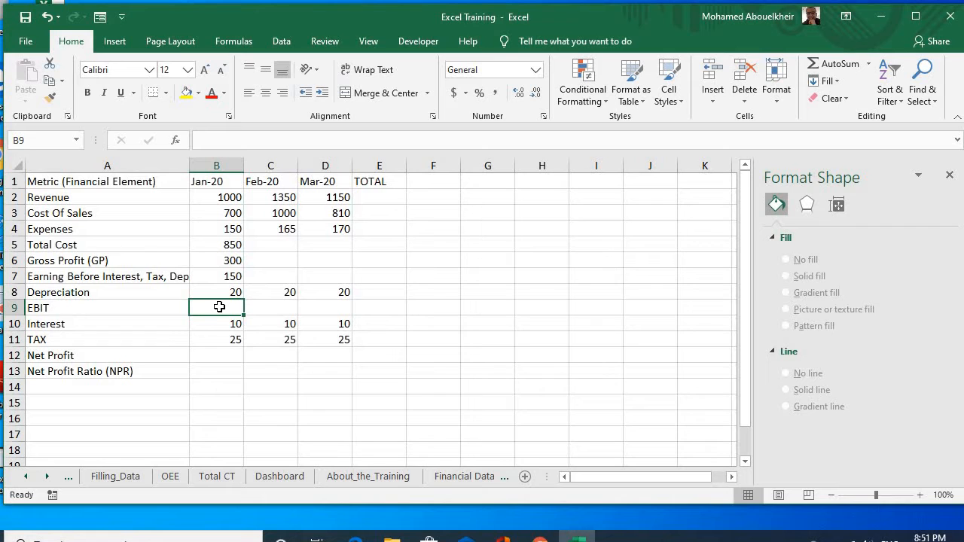
pyautogui.write('=')
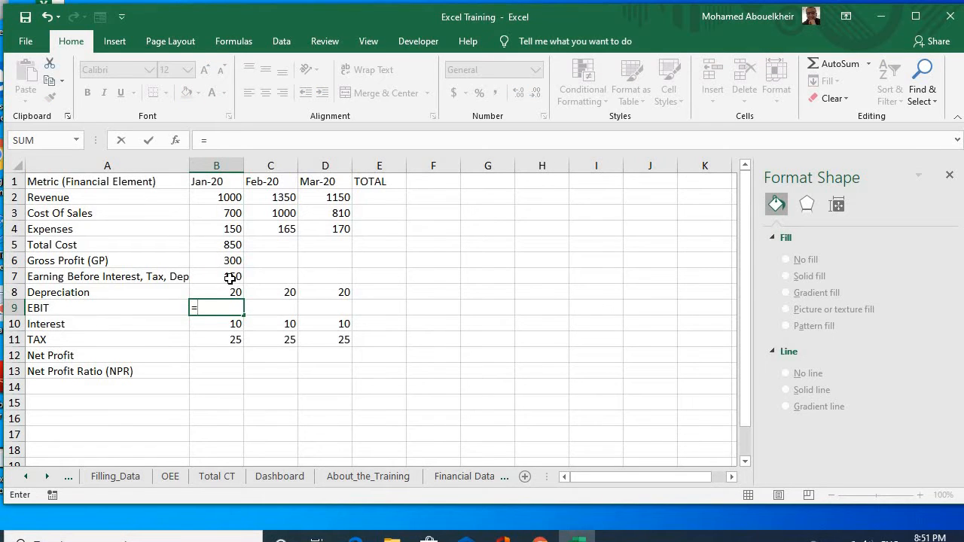
pyautogui.click(226, 277)
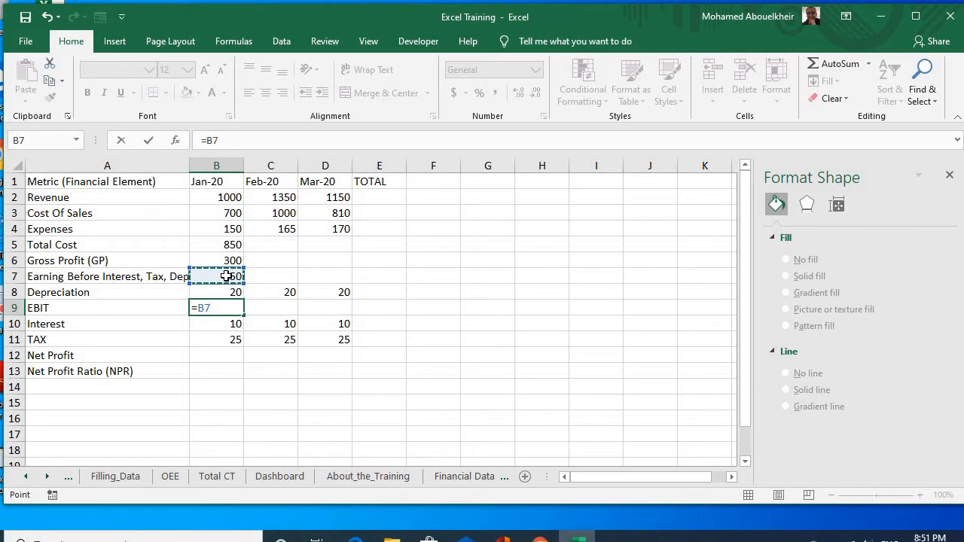
pyautogui.write('-')
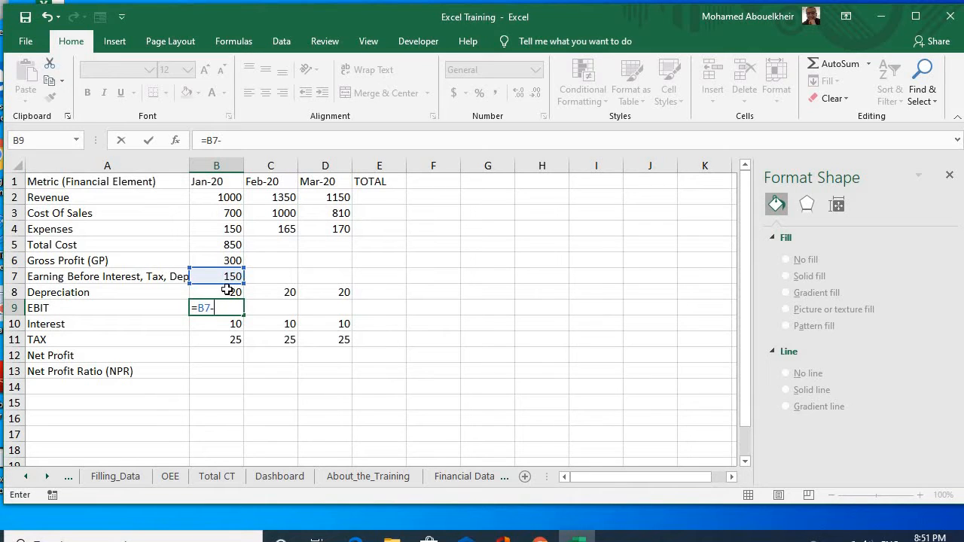
pyautogui.click(227, 291)
pyautogui.press('Return')
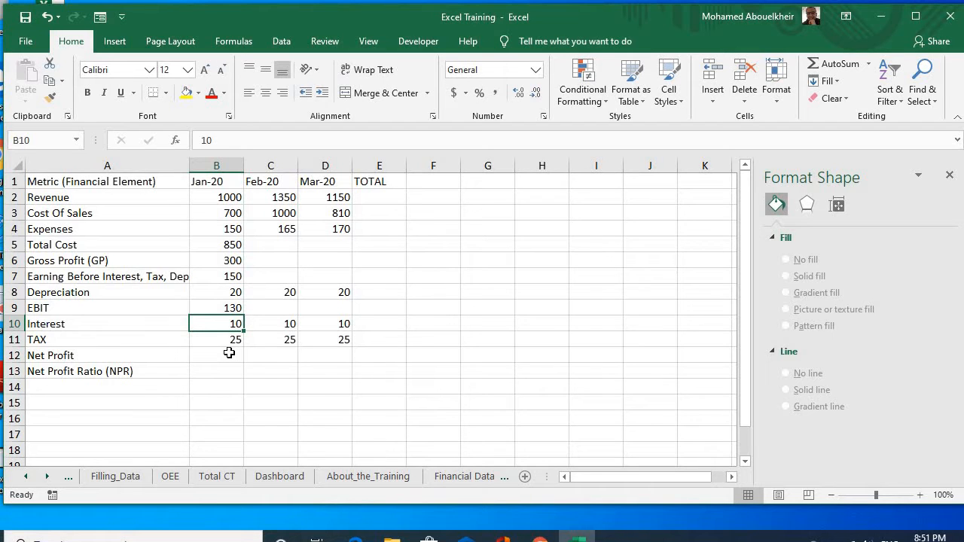
# Step: Calculate January's Net Profit in B12 as EBIT minus the sum of Interest and TAX with the formula =B9-(B10+B11)
pyautogui.click(226, 355)
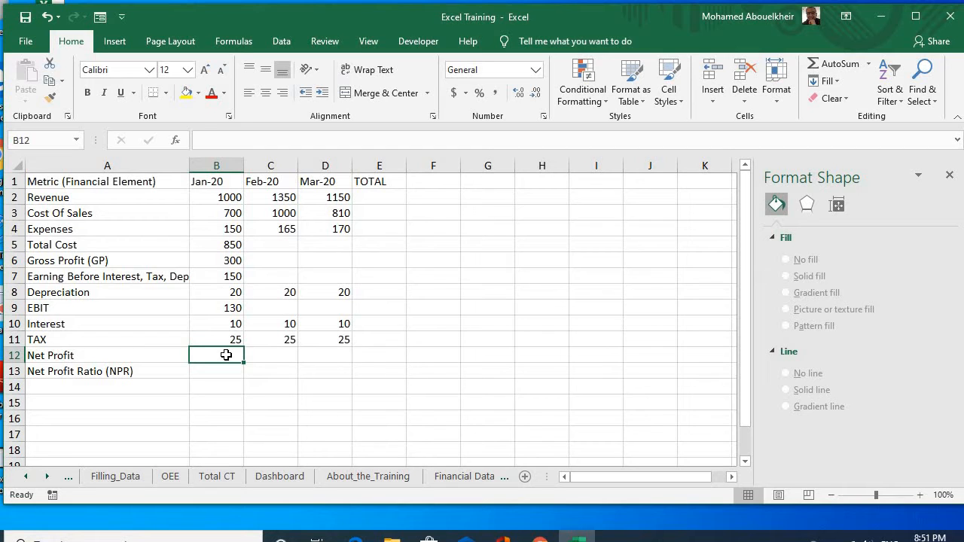
pyautogui.write('=')
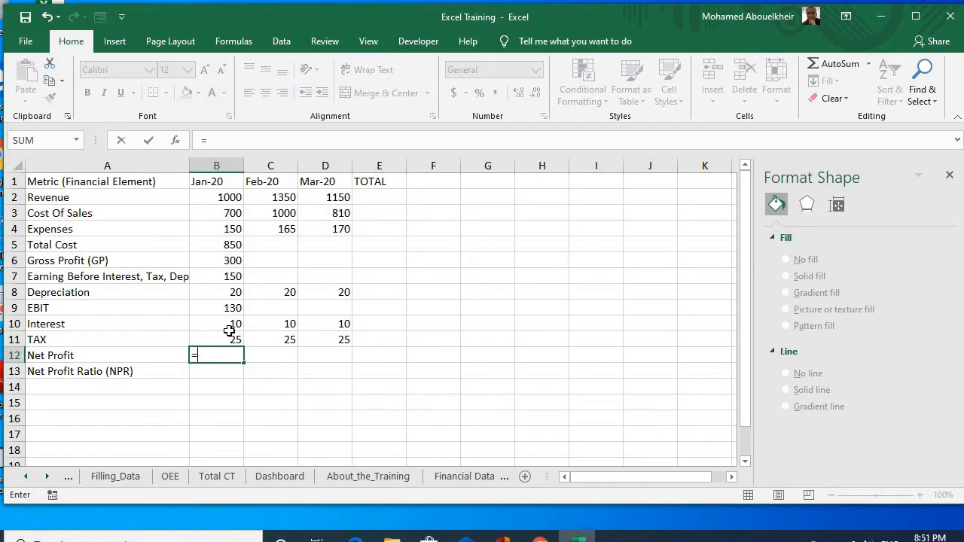
pyautogui.click(233, 309)
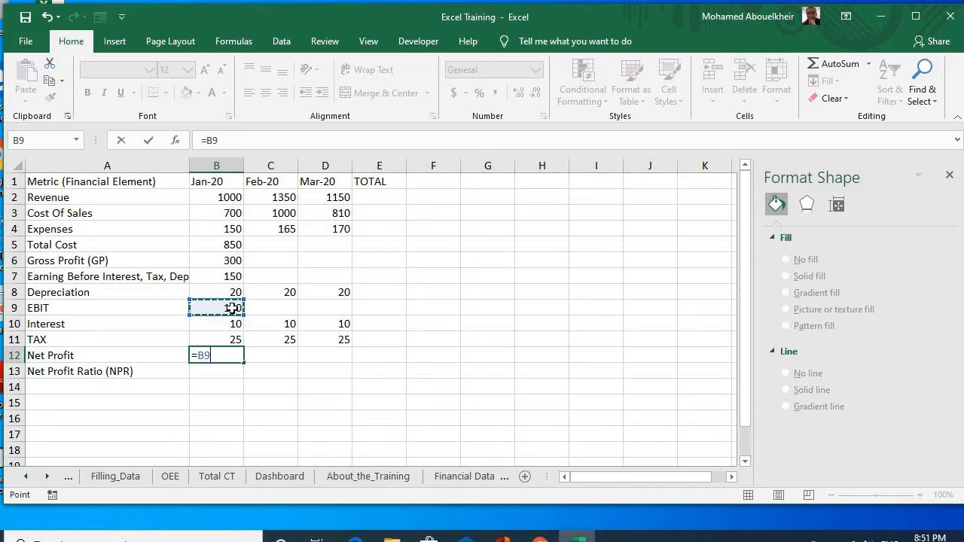
pyautogui.write('-(')
pyautogui.click(233, 323)
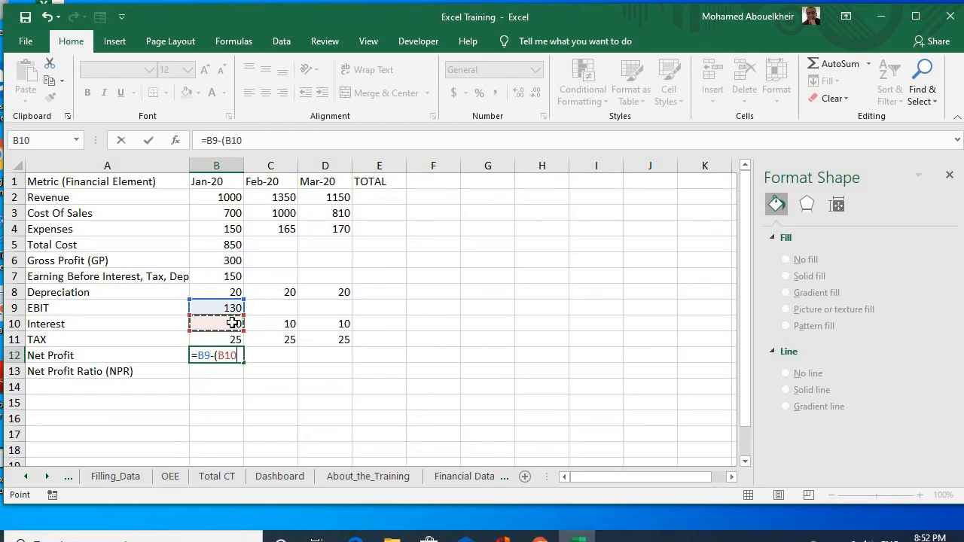
pyautogui.write('+')
pyautogui.click(233, 340)
pyautogui.write(')')
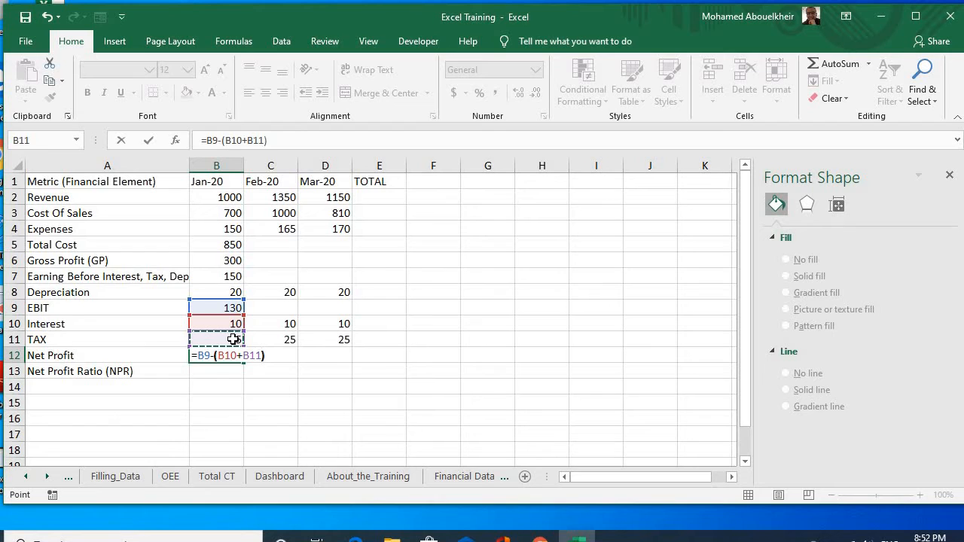
pyautogui.press('Return')
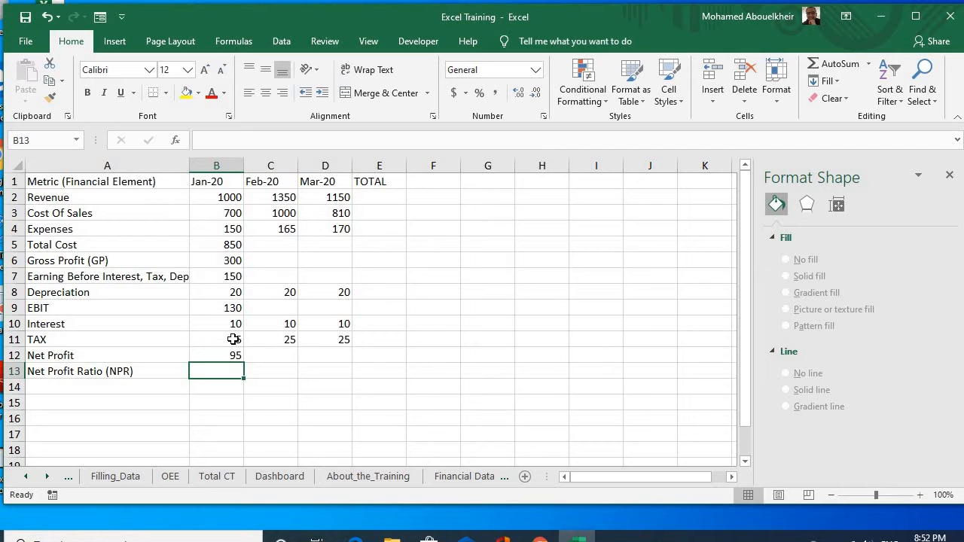
# Step: Calculate January's Net Profit Ratio in B13 as Net Profit divided by Revenue with the formula =B12/B2
pyautogui.write('=')
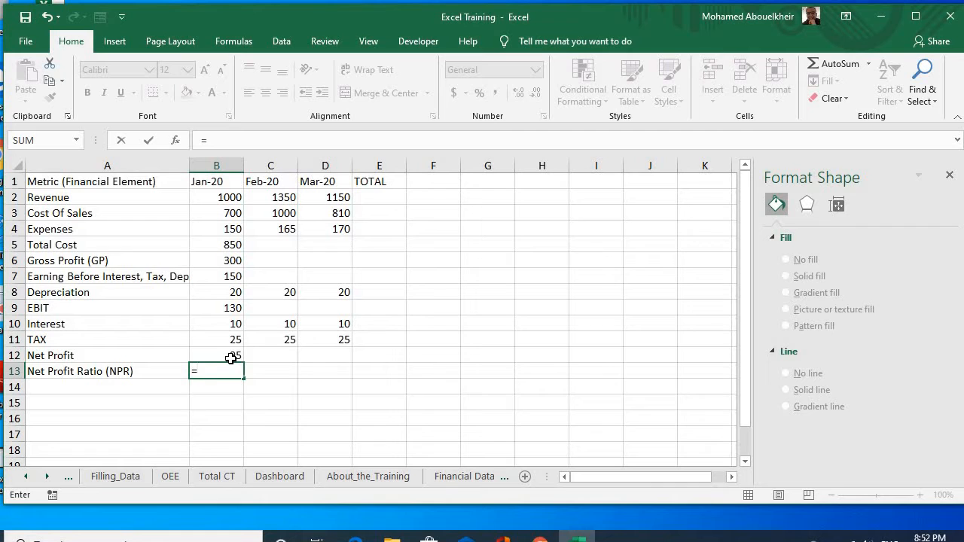
pyautogui.click(231, 358)
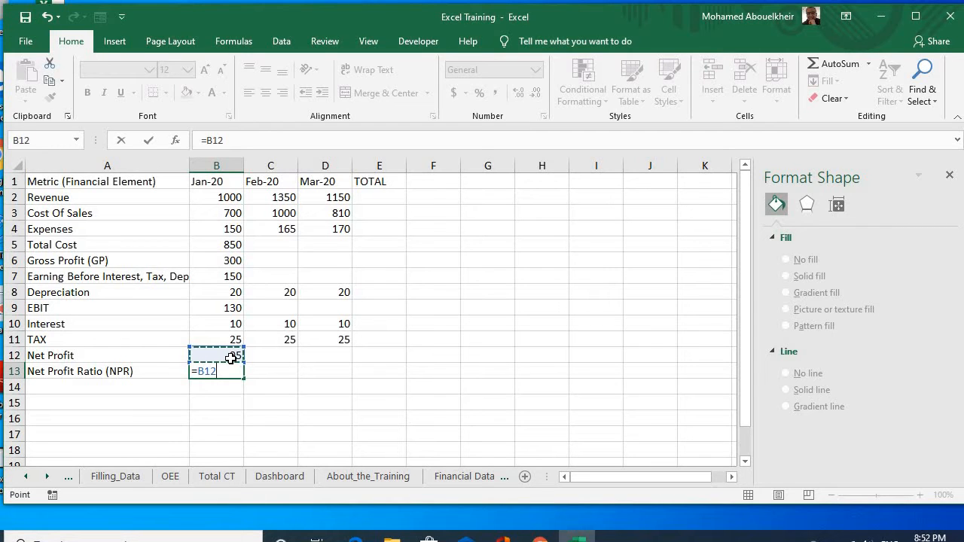
pyautogui.write('/')
pyautogui.click(226, 200)
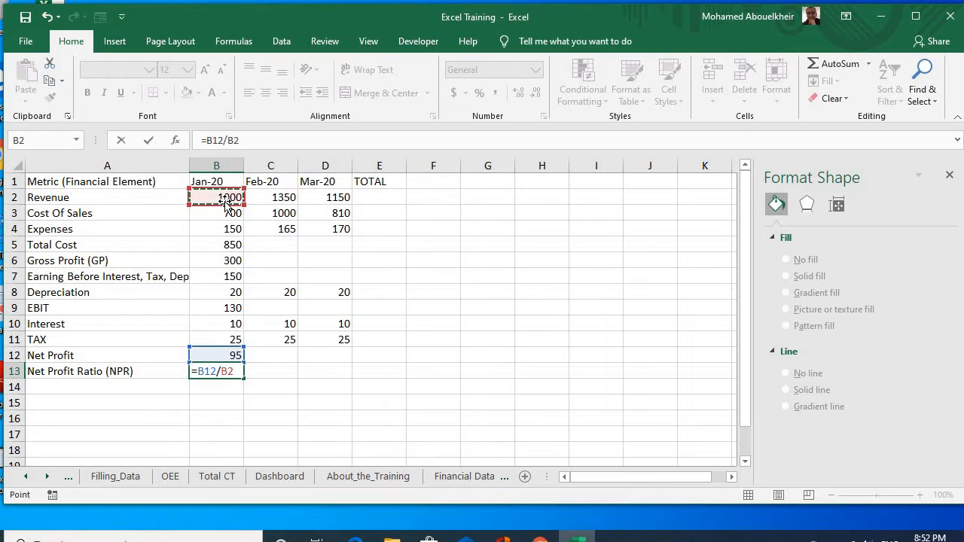
pyautogui.press('Return')
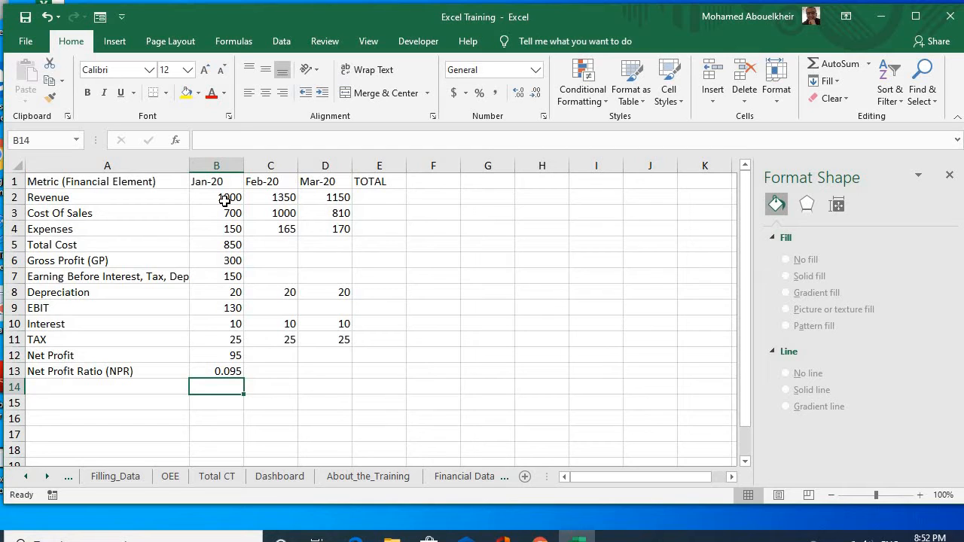
# Step: Fill the January formulas for Total Cost, Gross Profit and EBITDA (B5:B7) across to February and March
pyautogui.click(237, 246)
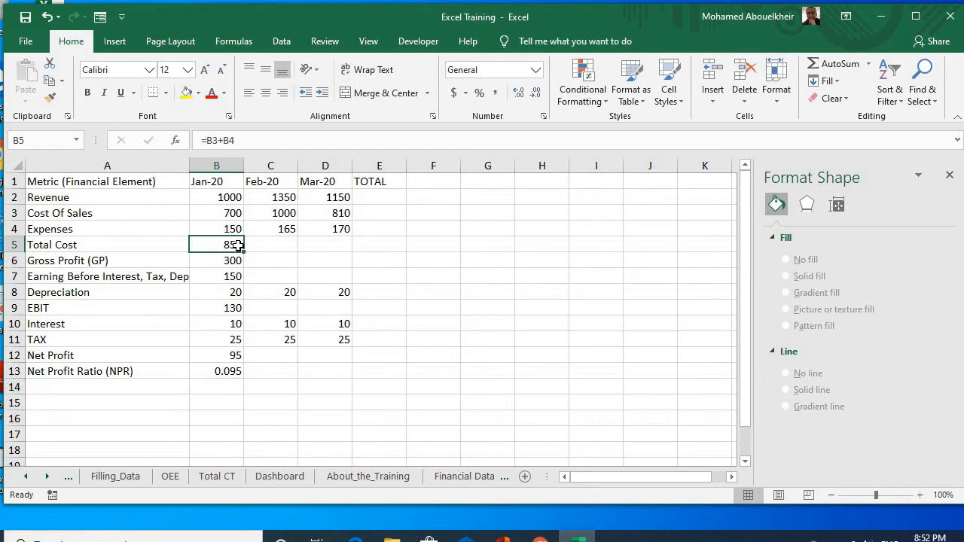
pyautogui.moveTo(237, 246); pyautogui.dragTo(234, 276)
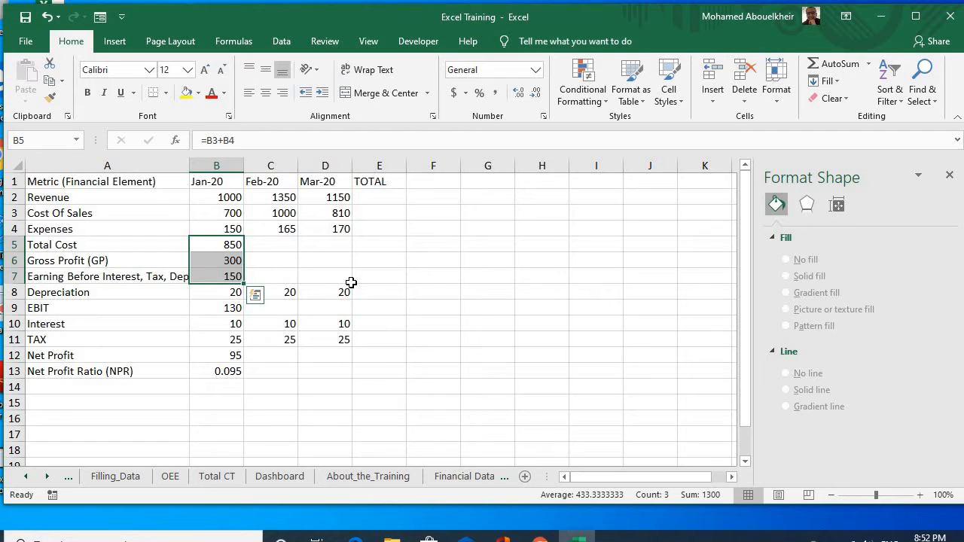
pyautogui.moveTo(243, 282); pyautogui.dragTo(342, 284)
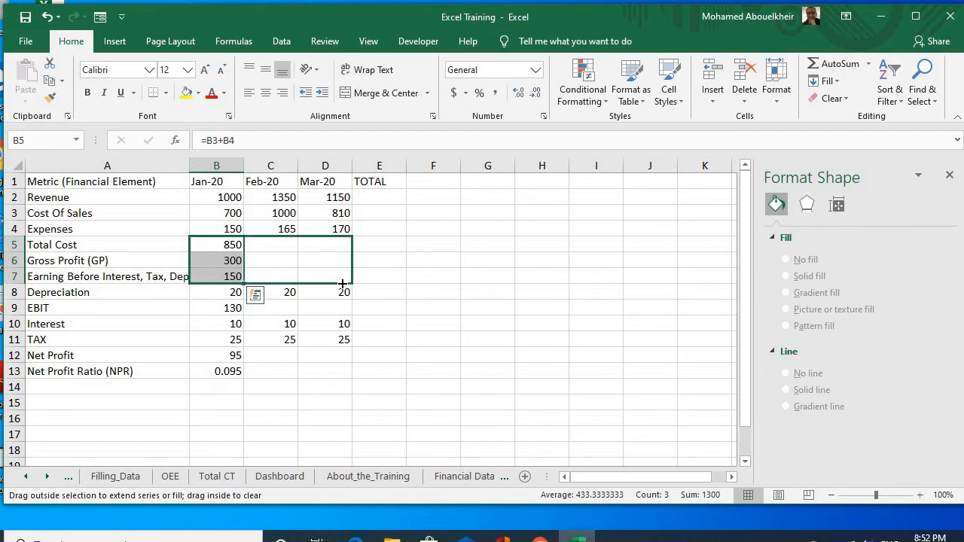
# Step: Fill January's EBIT formula in B9 across to February and March
pyautogui.click(271, 244)
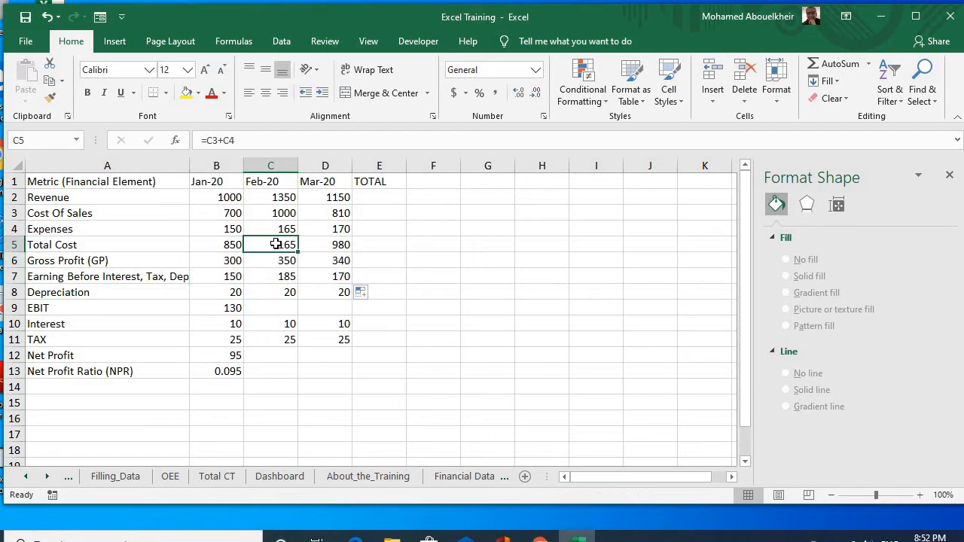
pyautogui.click(330, 245)
pyautogui.click(329, 259)
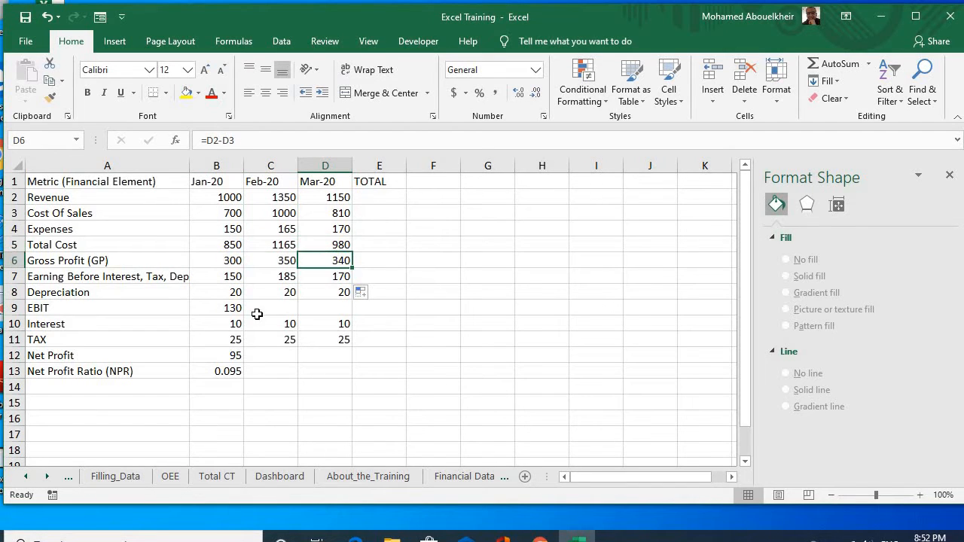
pyautogui.click(227, 310)
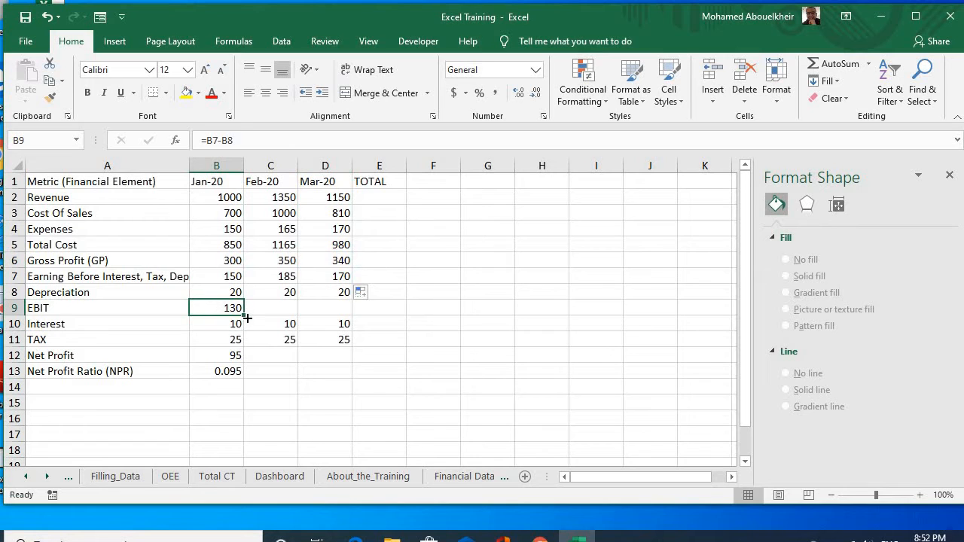
pyautogui.moveTo(244, 317); pyautogui.dragTo(345, 313)
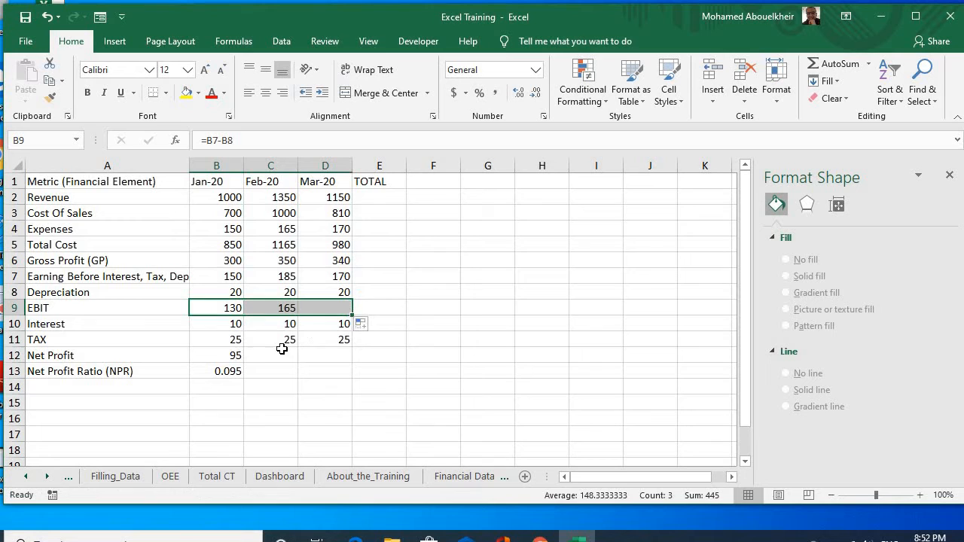
# Step: Fill January's Net Profit and Net Profit Ratio formulas (B12:B13) across to February and March
pyautogui.click(227, 356)
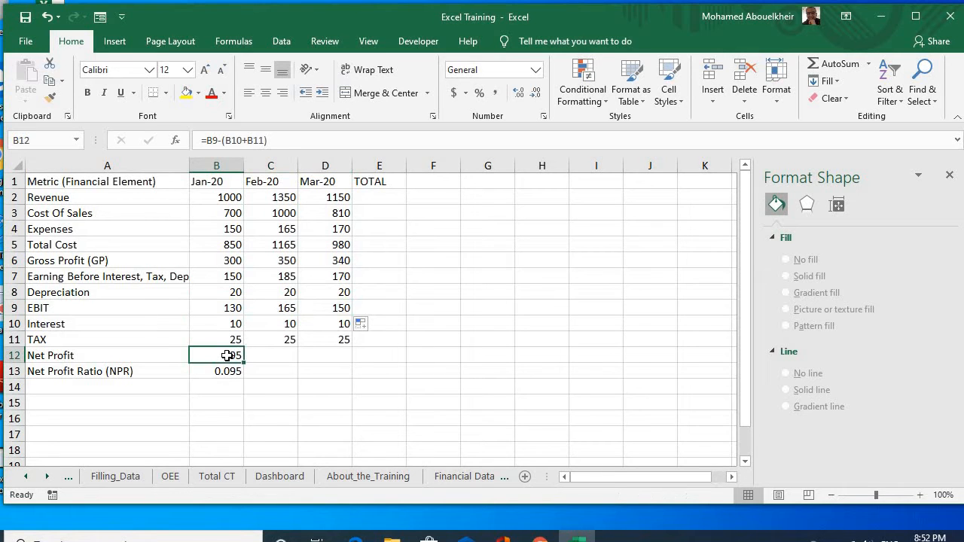
pyautogui.moveTo(227, 356); pyautogui.dragTo(224, 376)
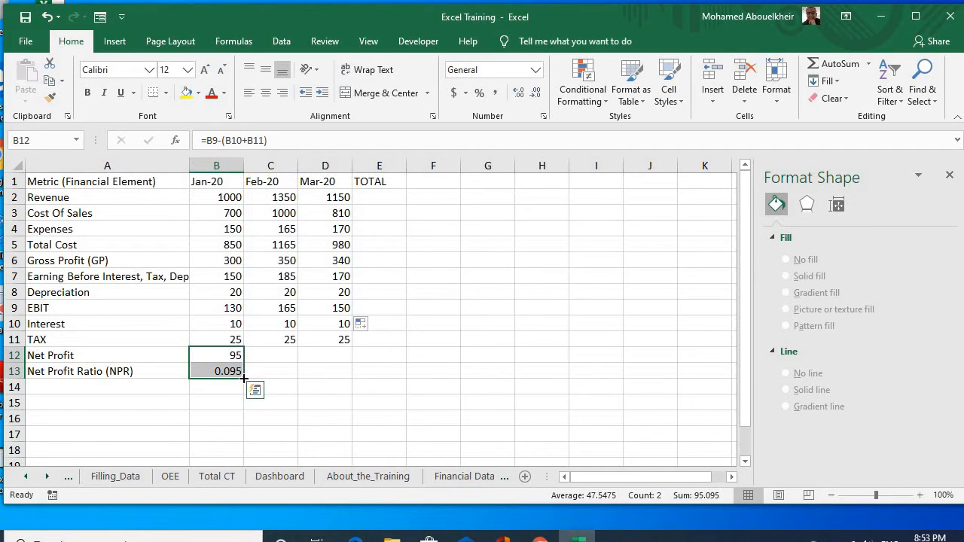
pyautogui.moveTo(243, 378); pyautogui.dragTo(347, 381)
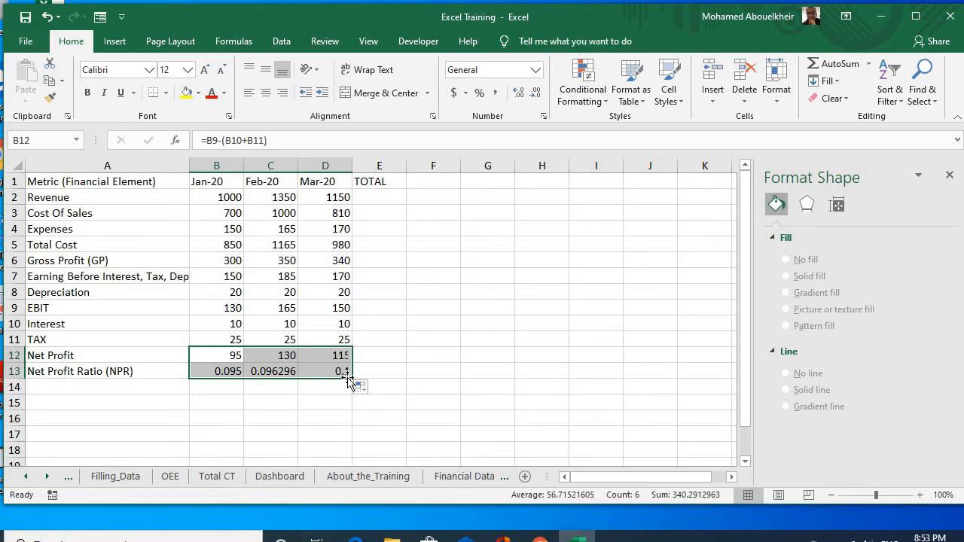
pyautogui.click(302, 400)
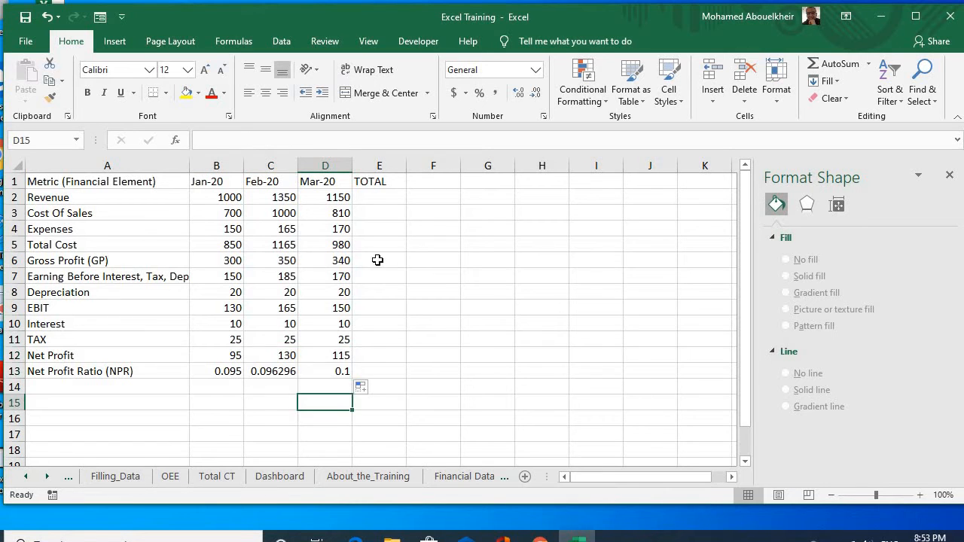
pyautogui.moveTo(378, 260); pyautogui.dragTo(273, 238)
pyautogui.click(274, 239)
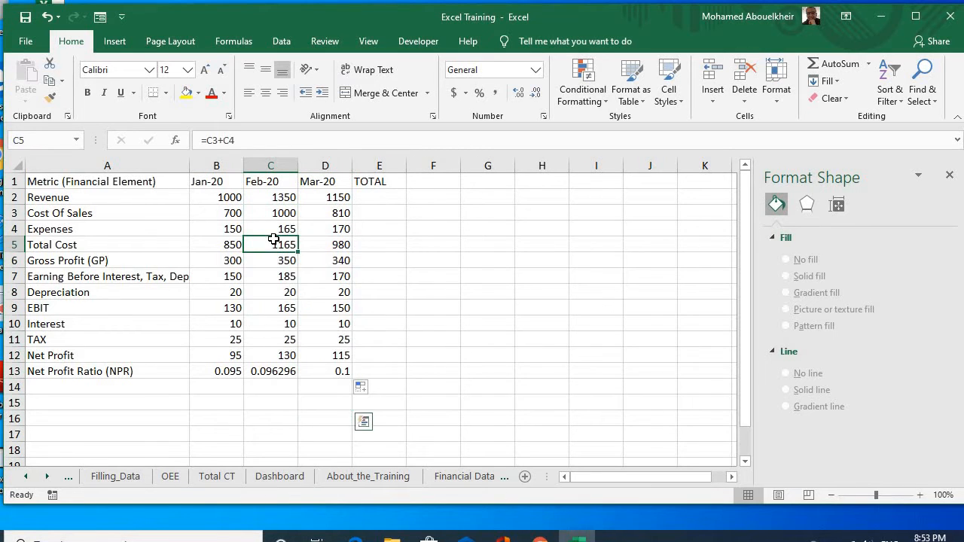
# Step: Total the three months' Revenue in E2 with =SUM(B2:D2) and fill the formula down the TOTAL column to Net Profit in E12
pyautogui.click(369, 201)
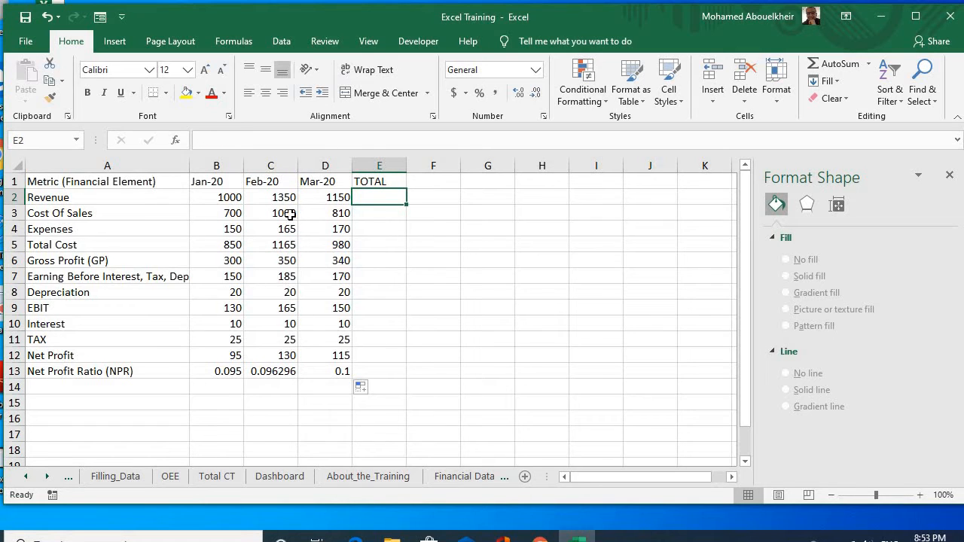
pyautogui.click(378, 166)
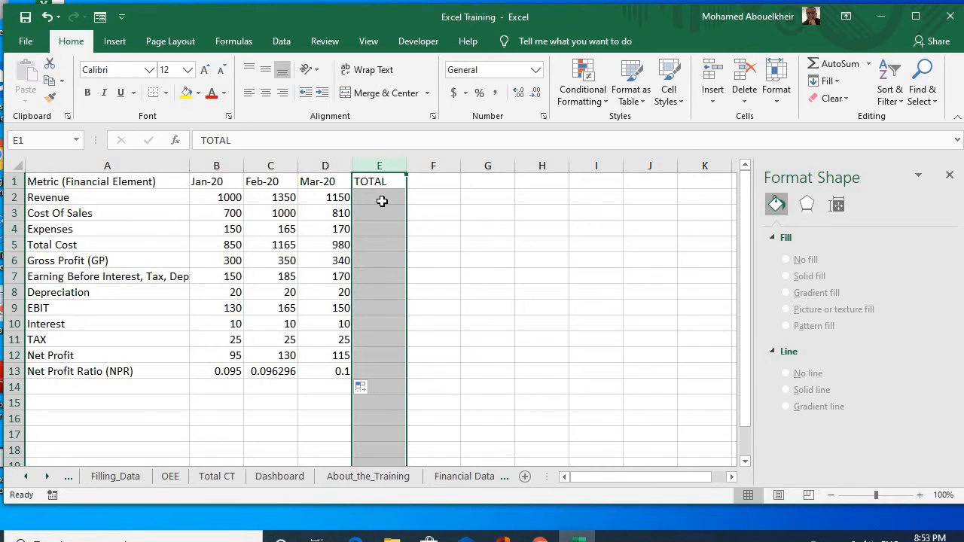
pyautogui.click(382, 201)
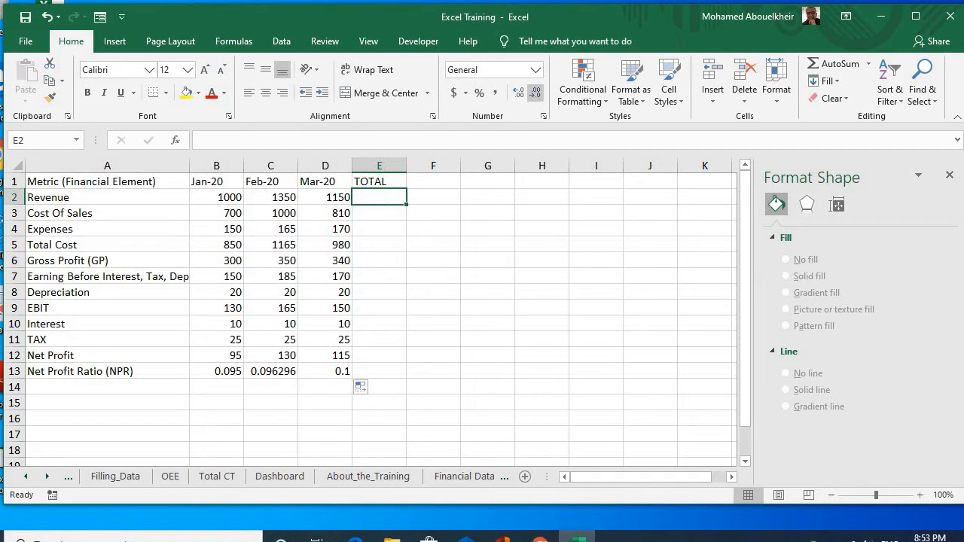
pyautogui.click(811, 65)
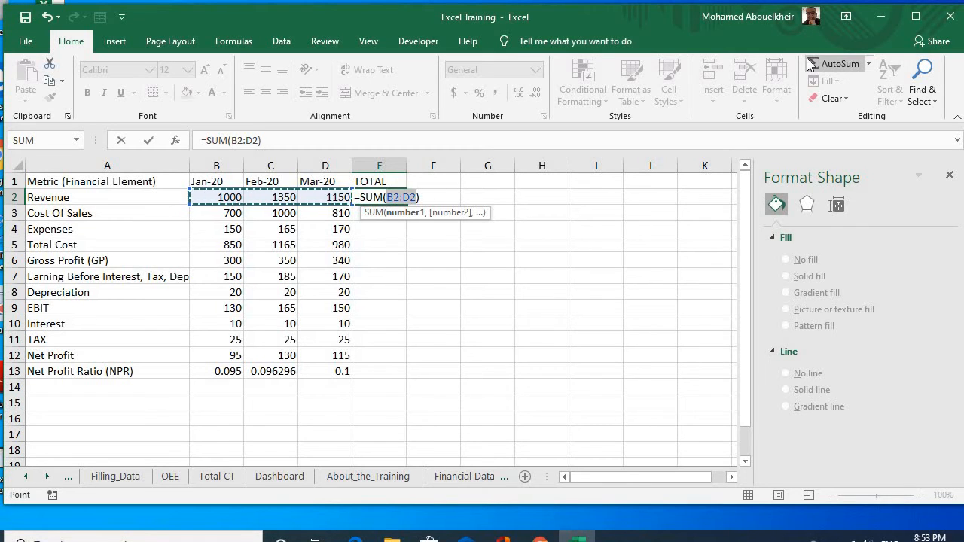
pyautogui.press('Return')
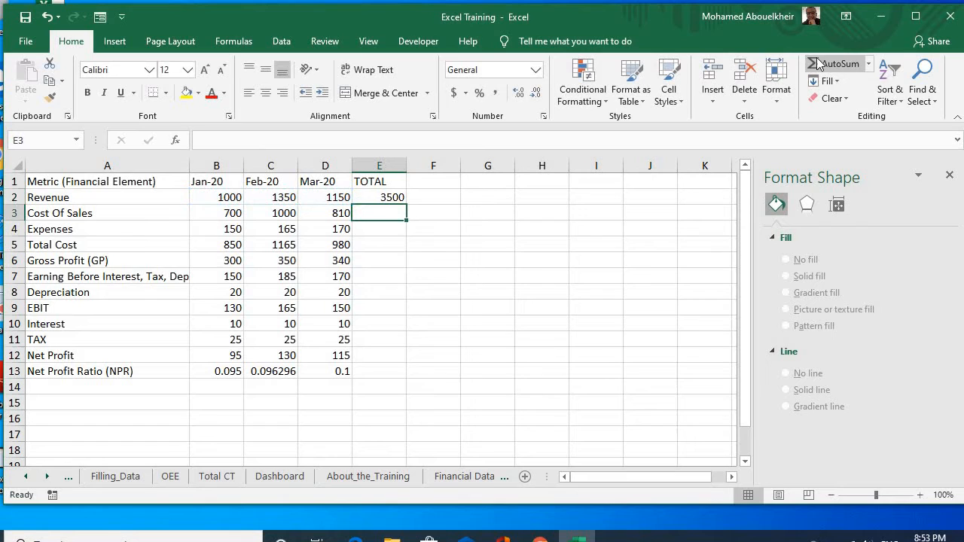
pyautogui.click(398, 198)
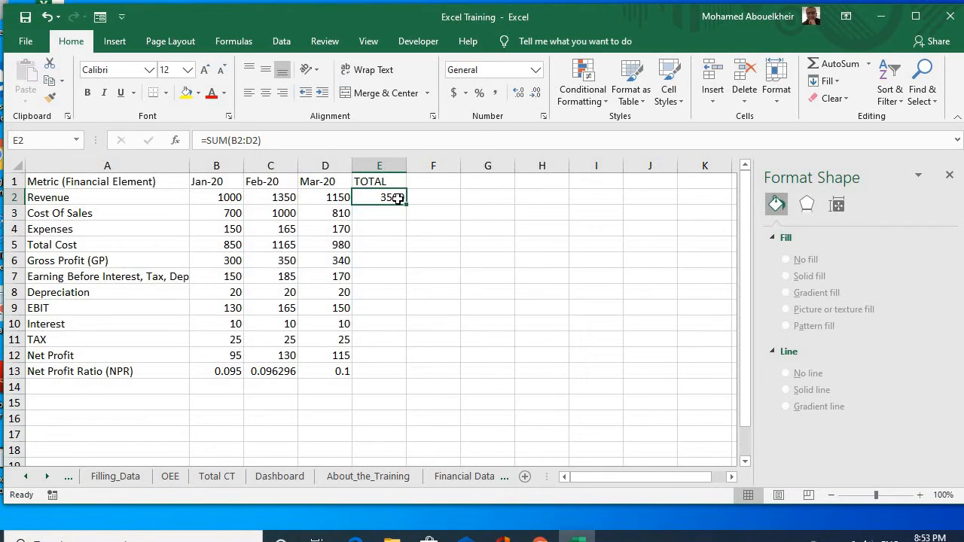
pyautogui.moveTo(406, 205); pyautogui.dragTo(402, 362)
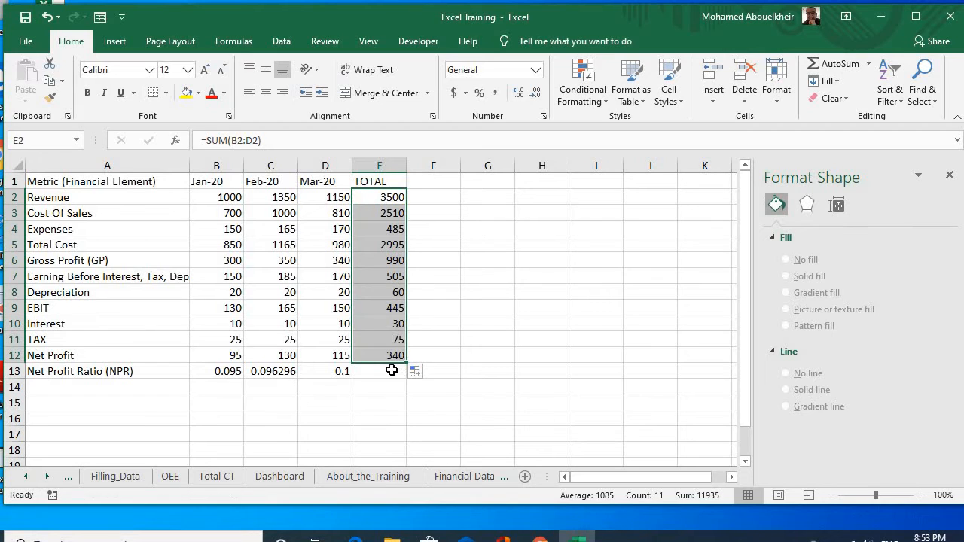
# Step: Try to average the three monthly Net Profit Ratios in the TOTAL column cell E13
pyautogui.click(379, 371)
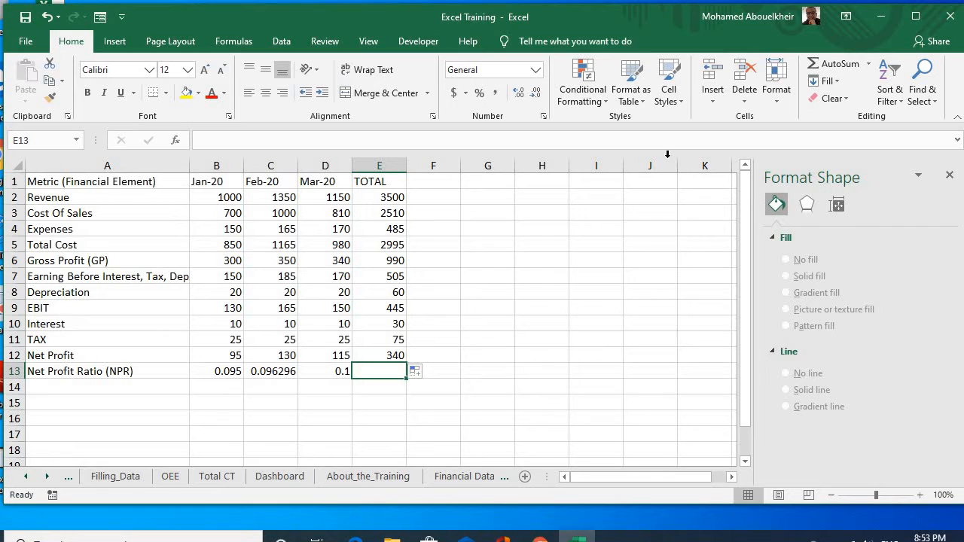
pyautogui.click(870, 65)
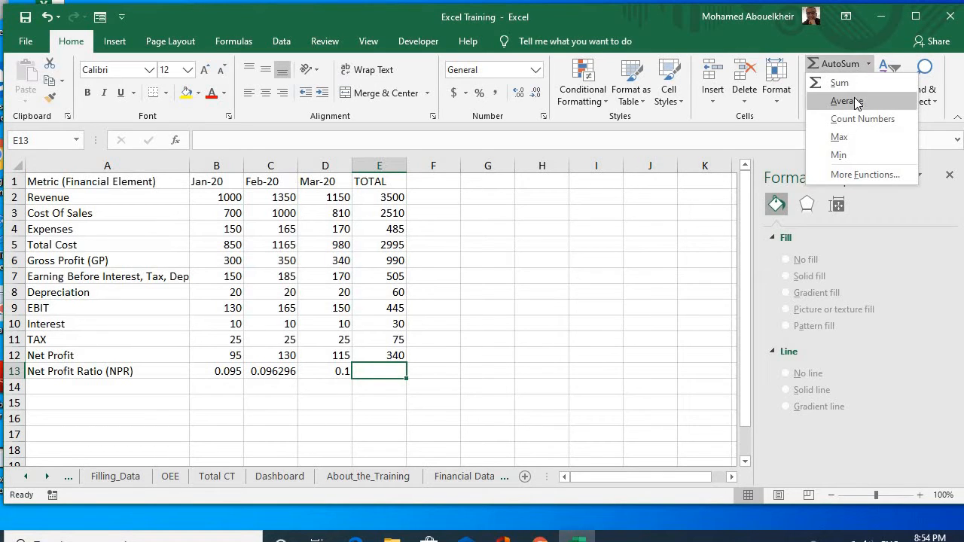
pyautogui.click(845, 101)
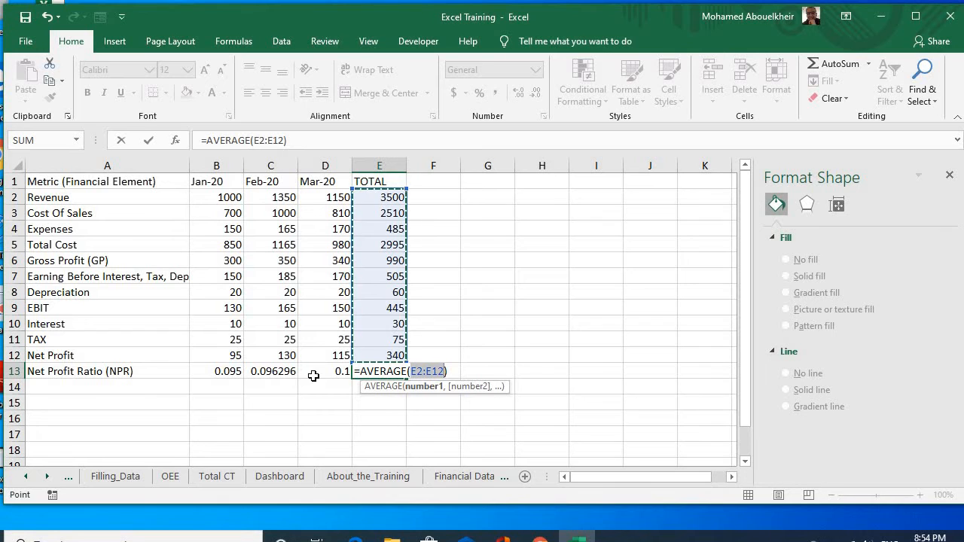
pyautogui.click(229, 375)
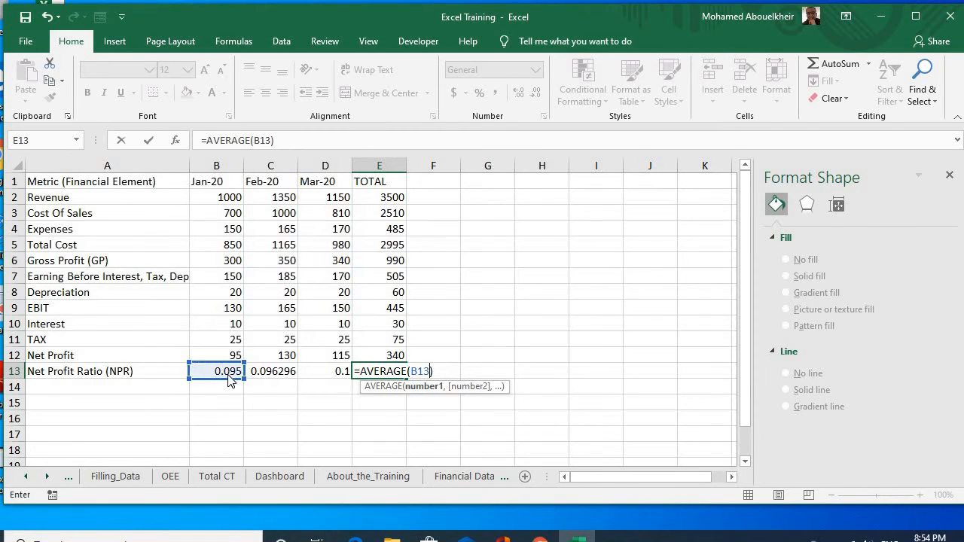
pyautogui.moveTo(261, 375); pyautogui.dragTo(340, 373)
pyautogui.click(230, 373)
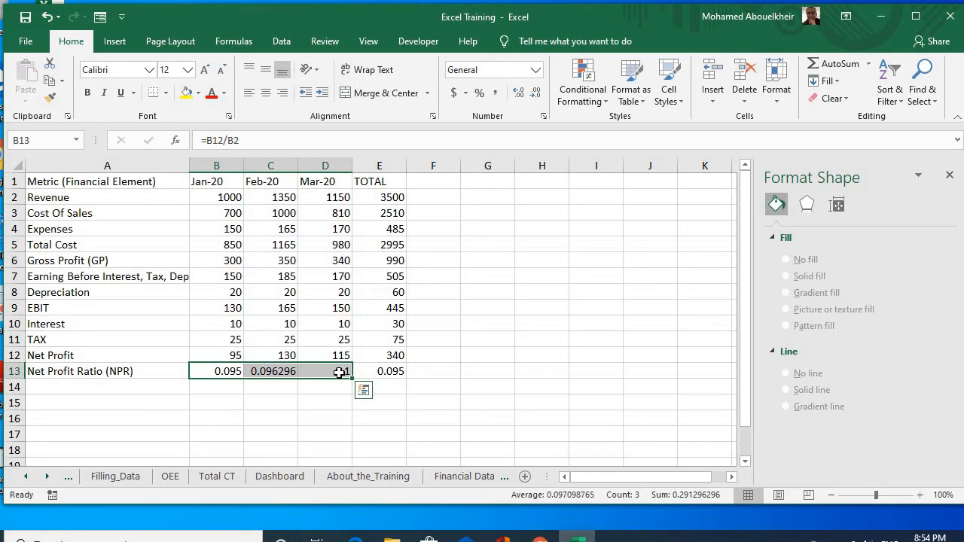
pyautogui.press('Tab')
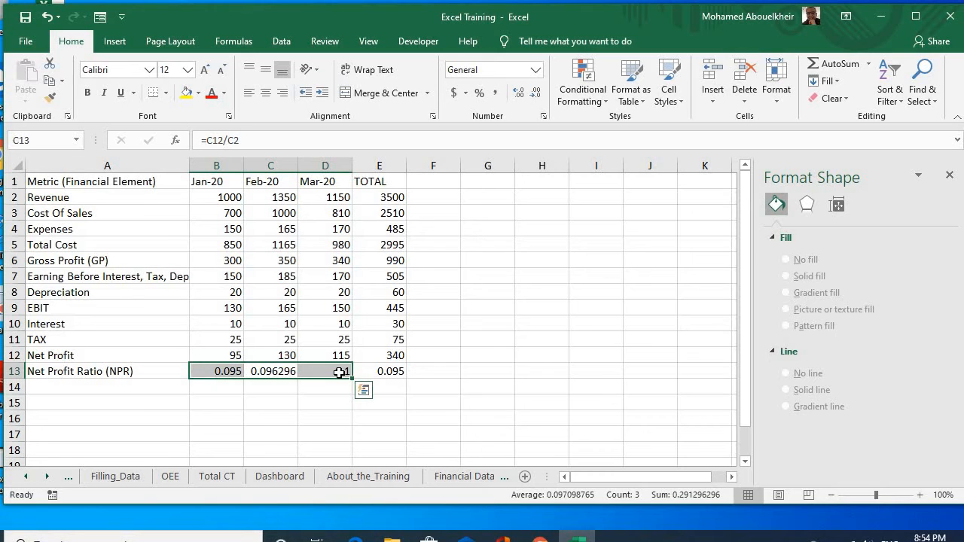
# Step: Average the January to March Net Profit Ratios in E13 with the formula =AVERAGE(B13:D13)
pyautogui.click(393, 371)
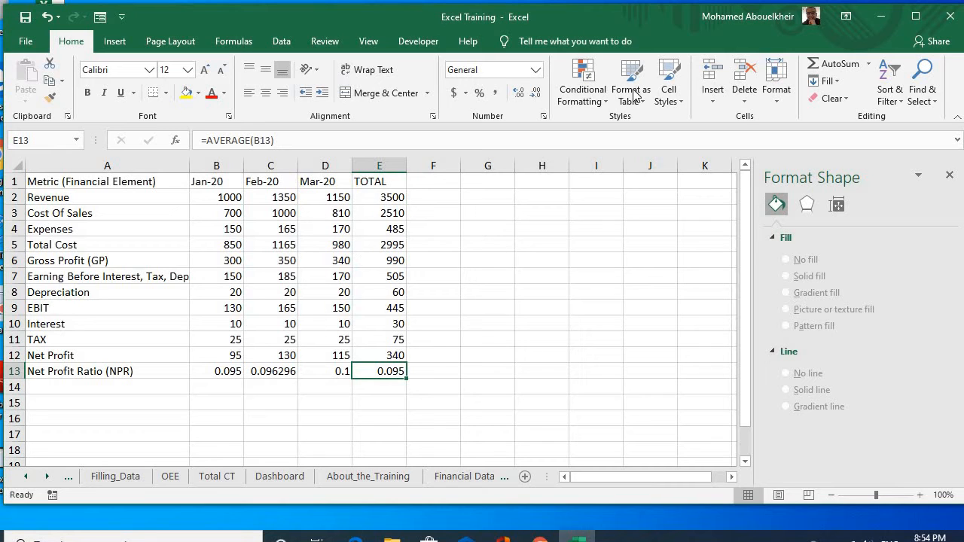
pyautogui.click(868, 70)
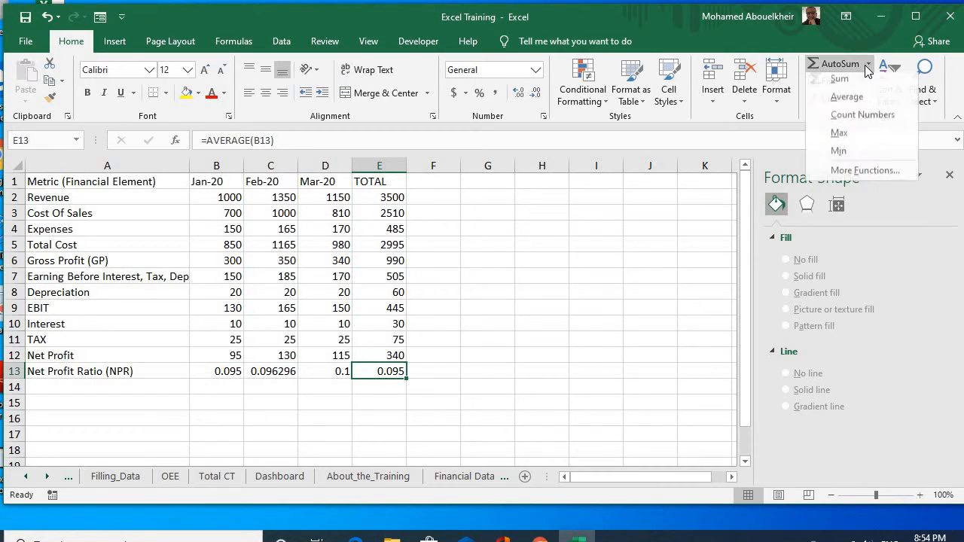
pyautogui.click(852, 101)
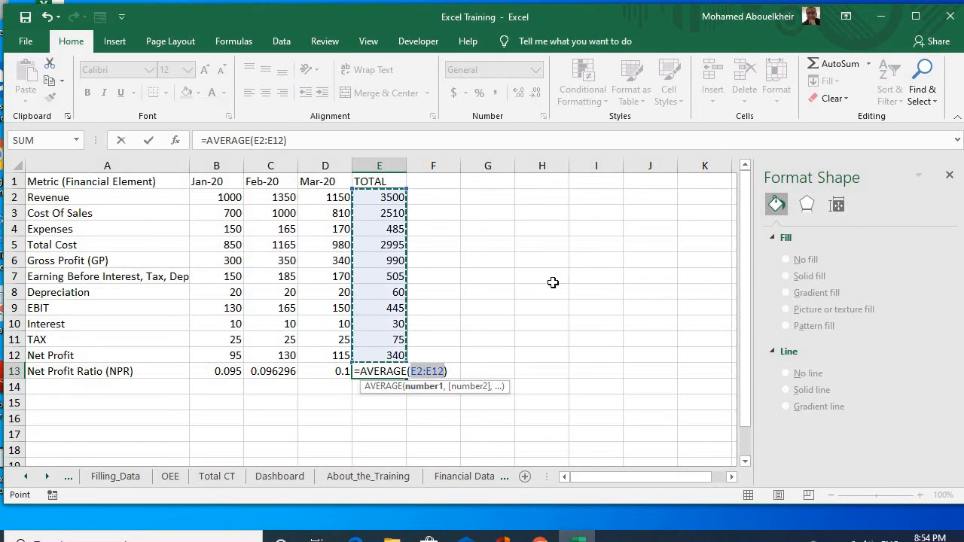
pyautogui.click(222, 371)
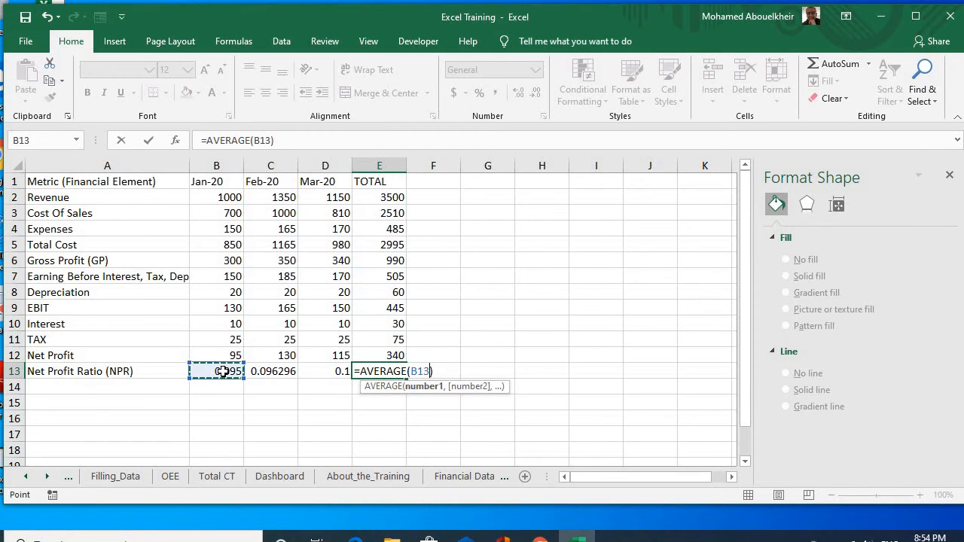
pyautogui.moveTo(222, 372); pyautogui.dragTo(330, 379)
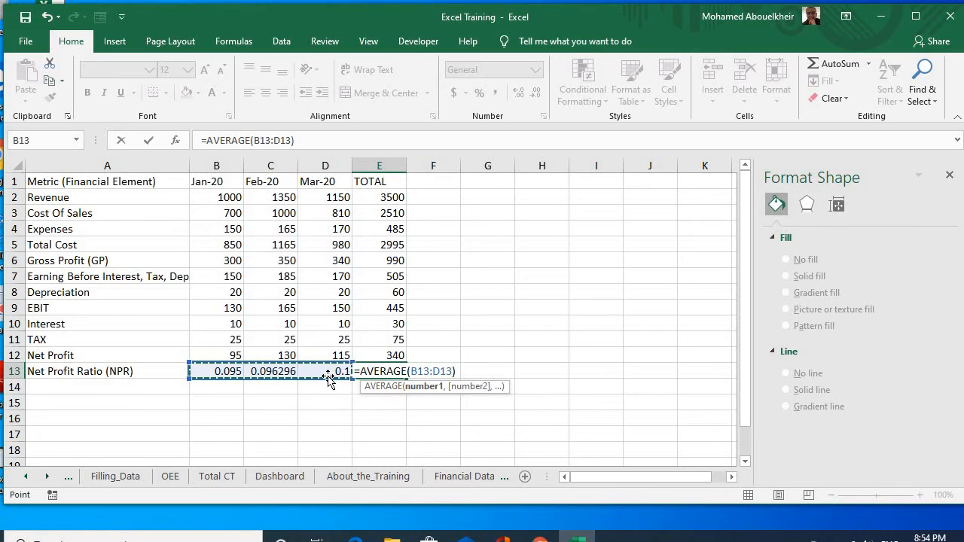
pyautogui.press('Return')
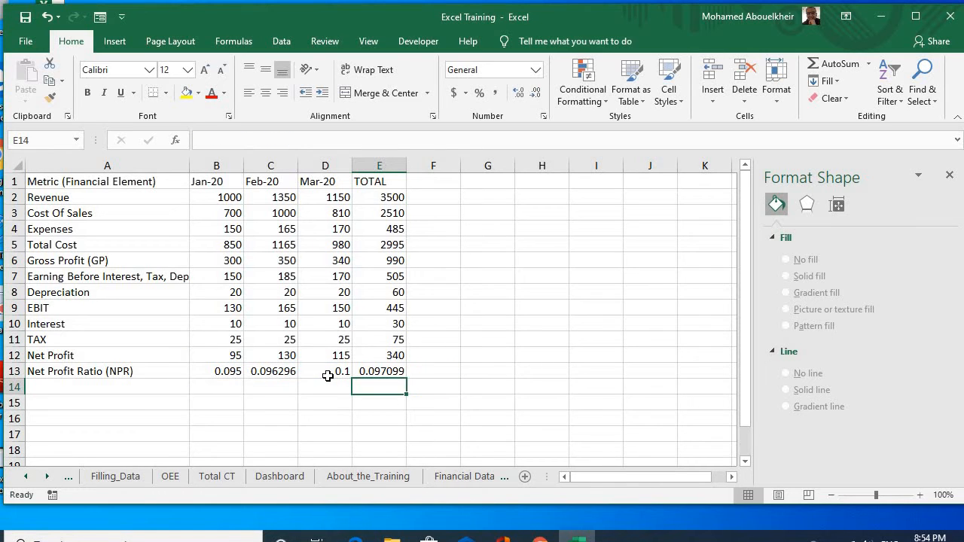
pyautogui.click(398, 371)
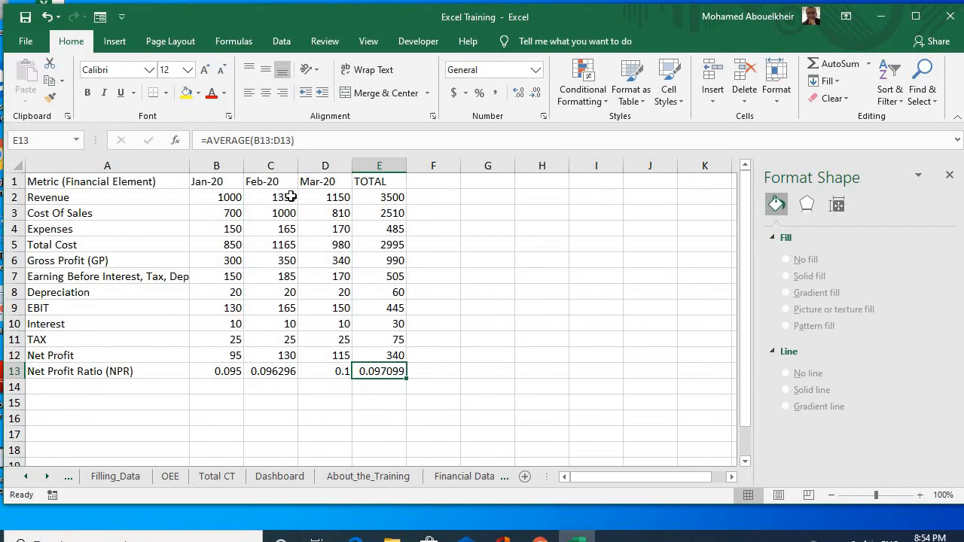
# Step: Format the amounts in B2:E12, from Revenue to Net Profit, as Currency with 0 decimal places and the $ symbol
pyautogui.click(210, 200)
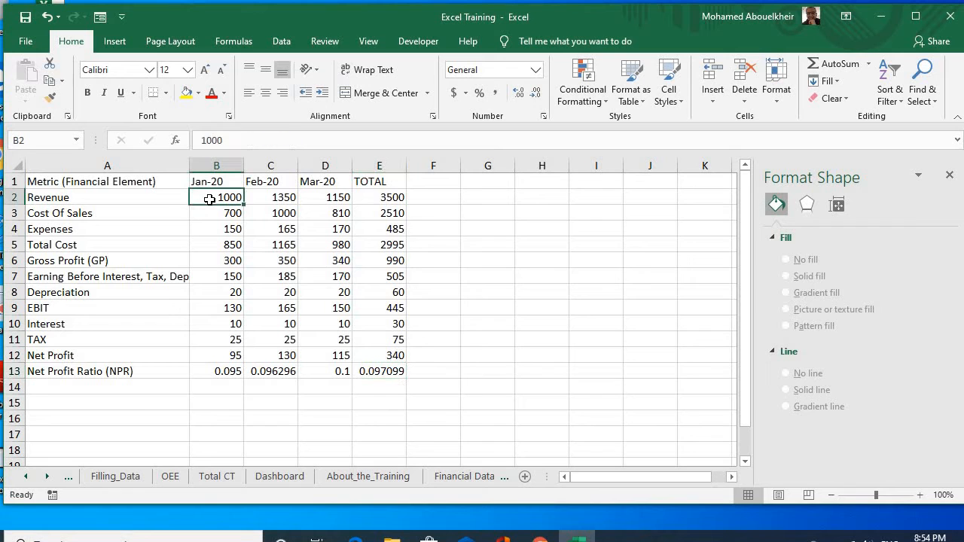
pyautogui.moveTo(209, 199); pyautogui.dragTo(383, 354)
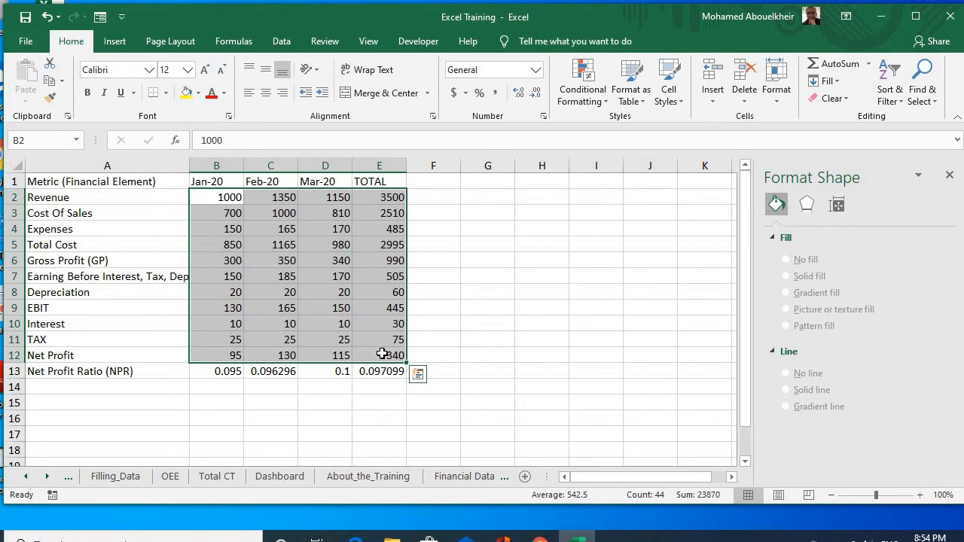
pyautogui.rightClick(382, 307)
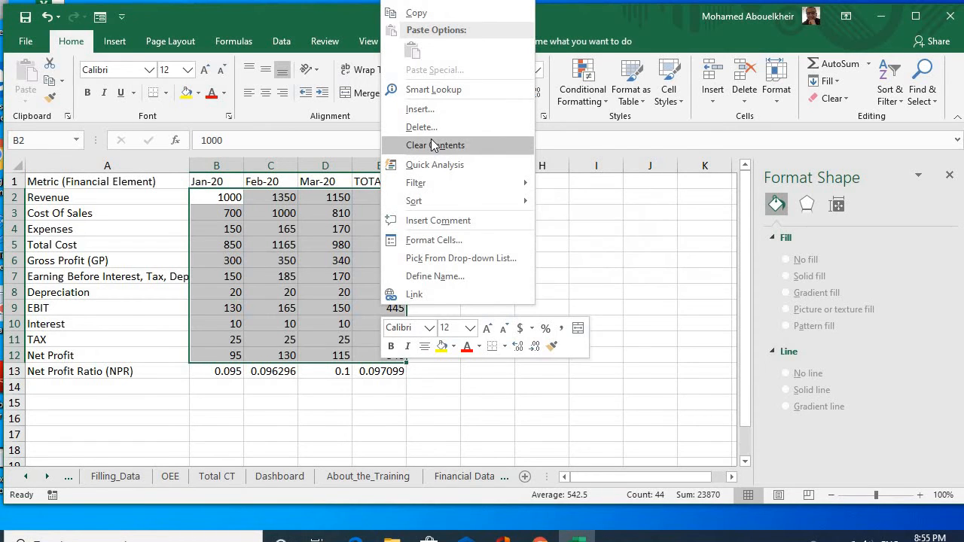
pyautogui.click(433, 241)
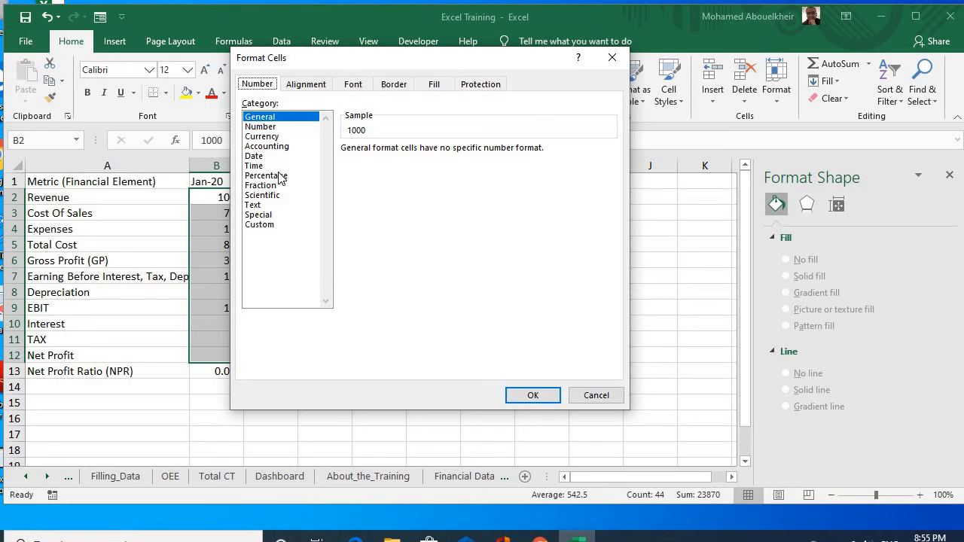
pyautogui.click(263, 136)
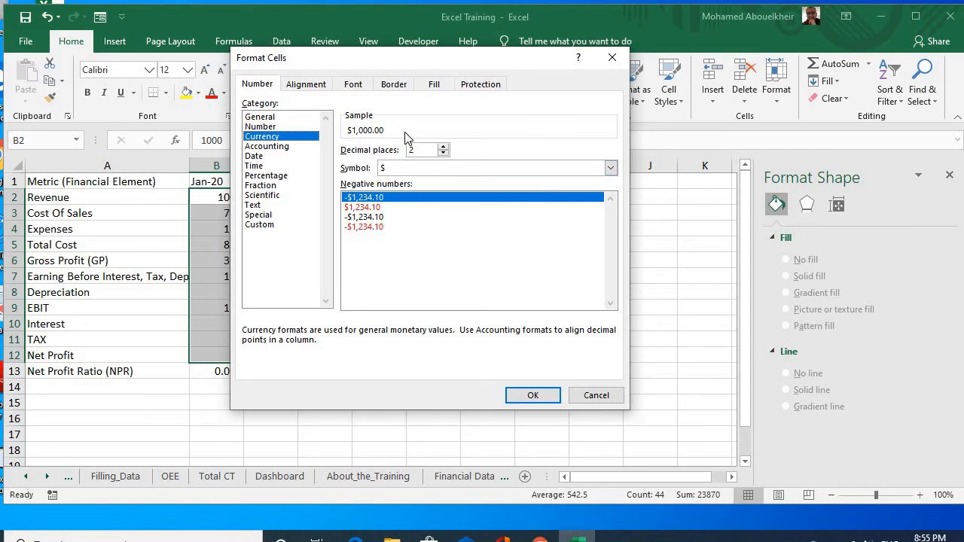
pyautogui.click(443, 154)
pyautogui.click(443, 153)
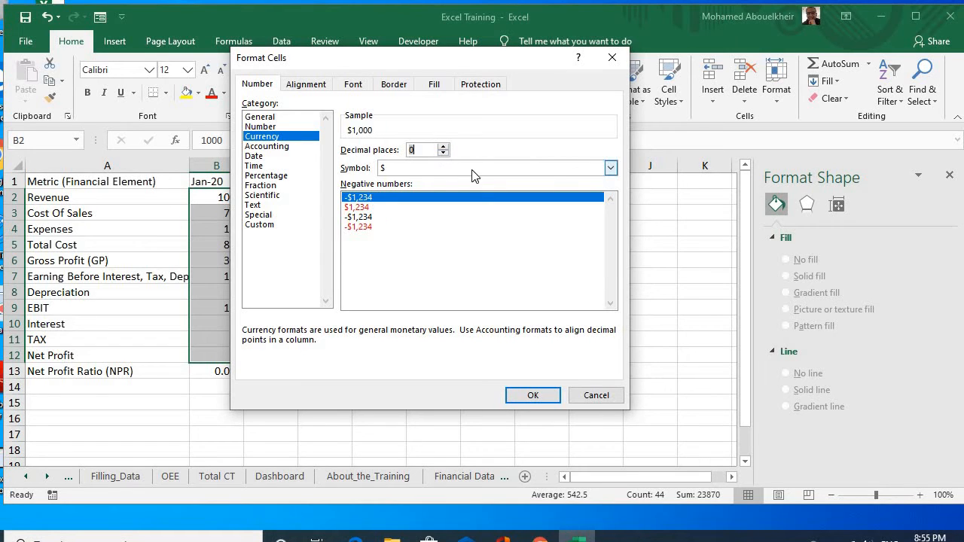
pyautogui.click(611, 168)
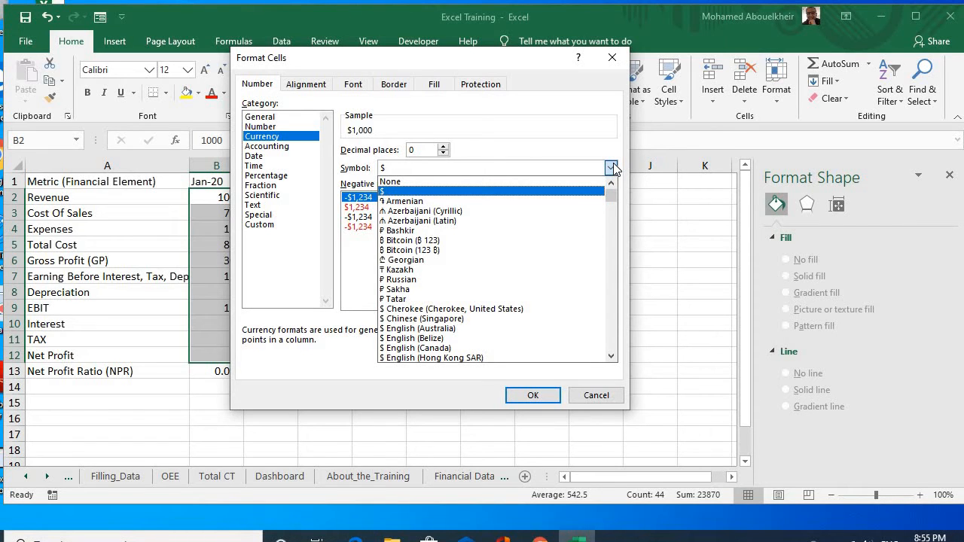
pyautogui.click(614, 166)
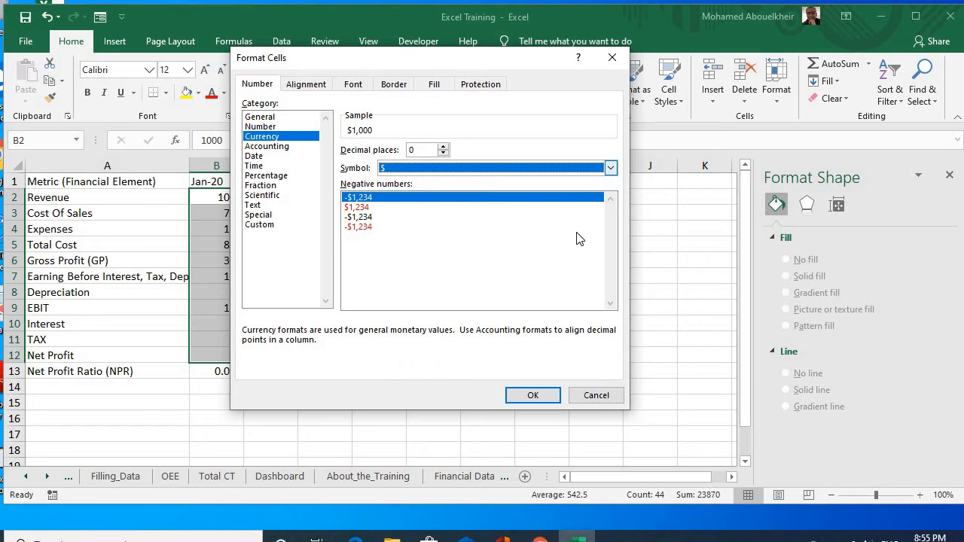
pyautogui.click(536, 396)
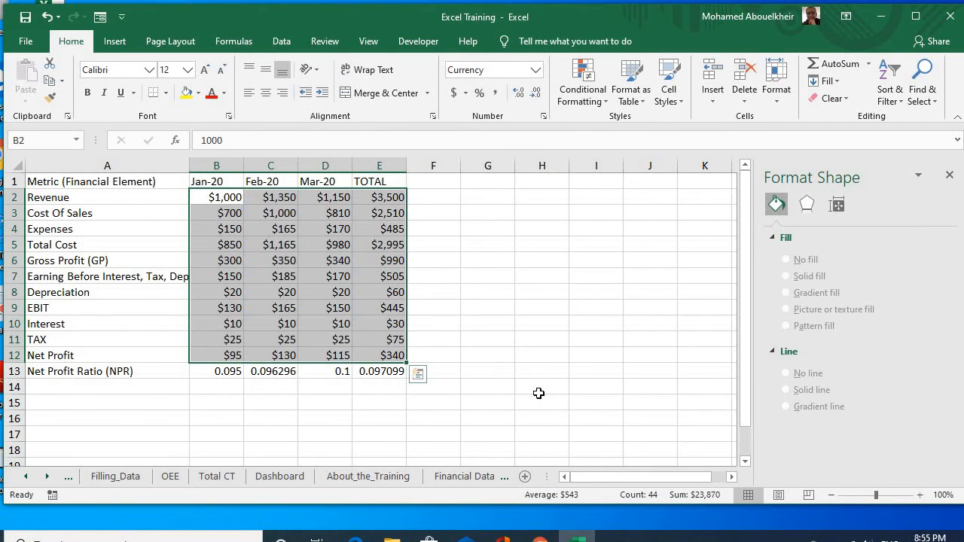
pyautogui.click(219, 373)
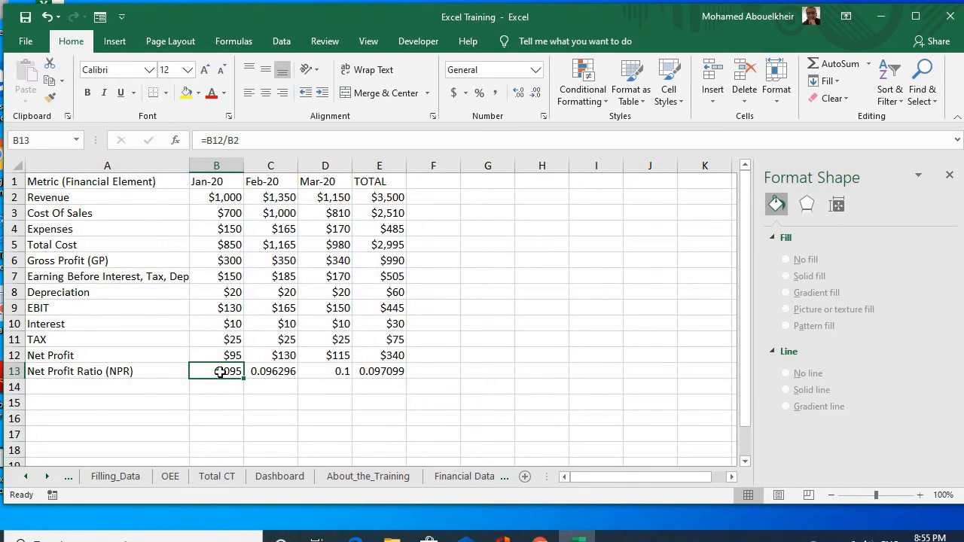
pyautogui.moveTo(219, 372); pyautogui.dragTo(378, 372)
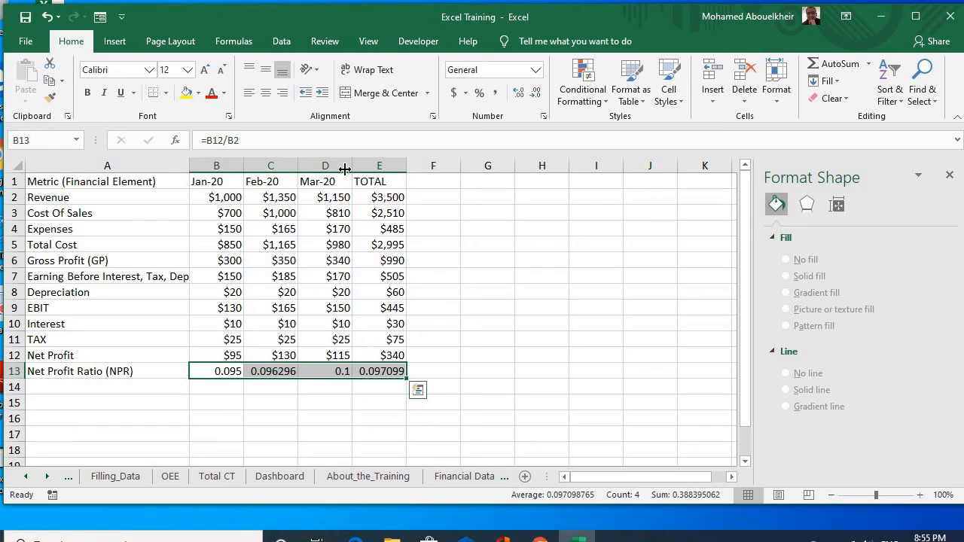
pyautogui.rightClick(330, 260)
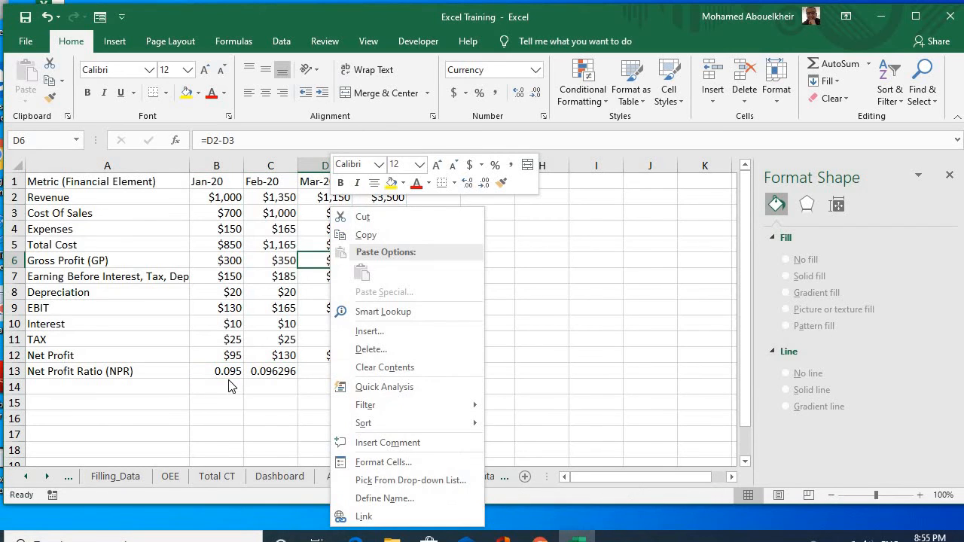
pyautogui.press('Escape')
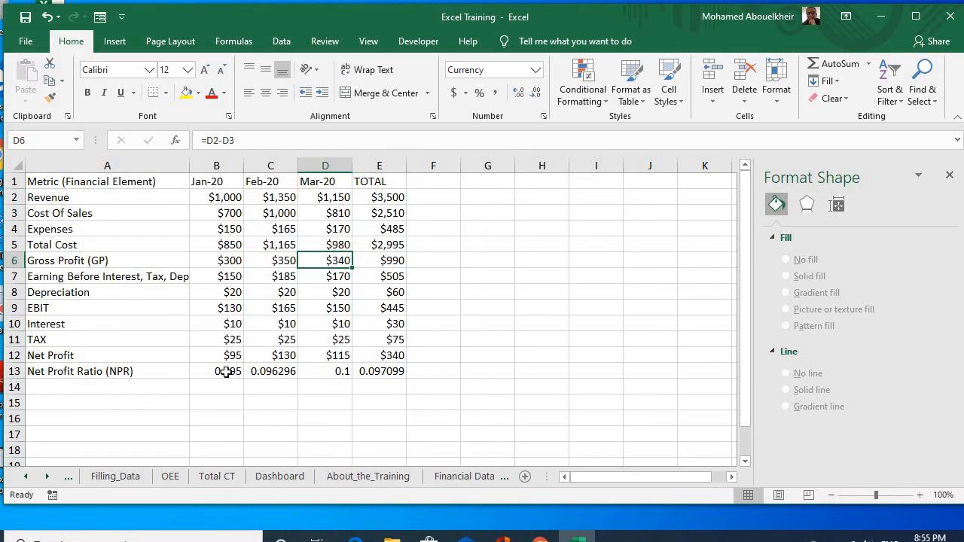
# Step: Format the Net Profit Ratio values in B13:E13 as Percentage with 1 decimal place
pyautogui.click(226, 372)
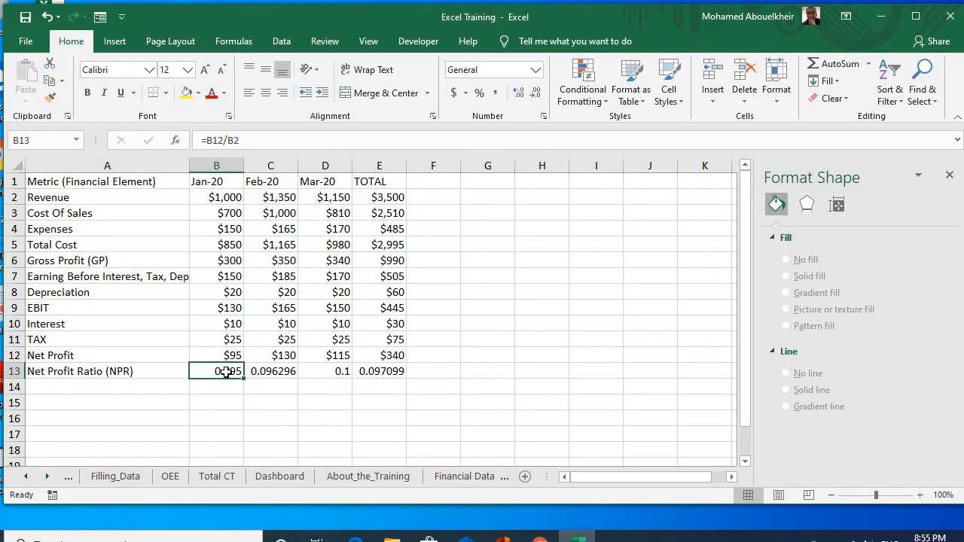
pyautogui.keyDown('shift'); pyautogui.click(372, 371); pyautogui.keyUp('shift')
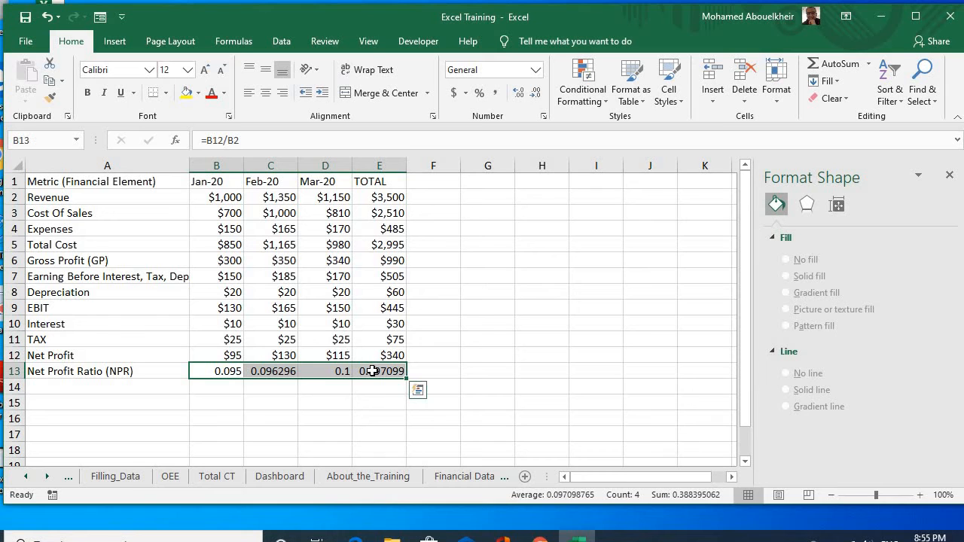
pyautogui.rightClick(372, 371)
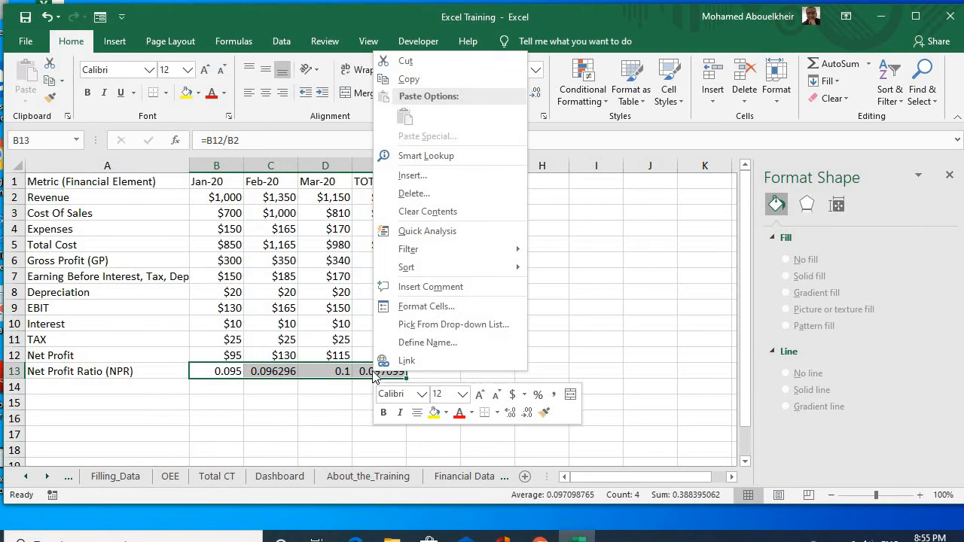
pyautogui.click(427, 307)
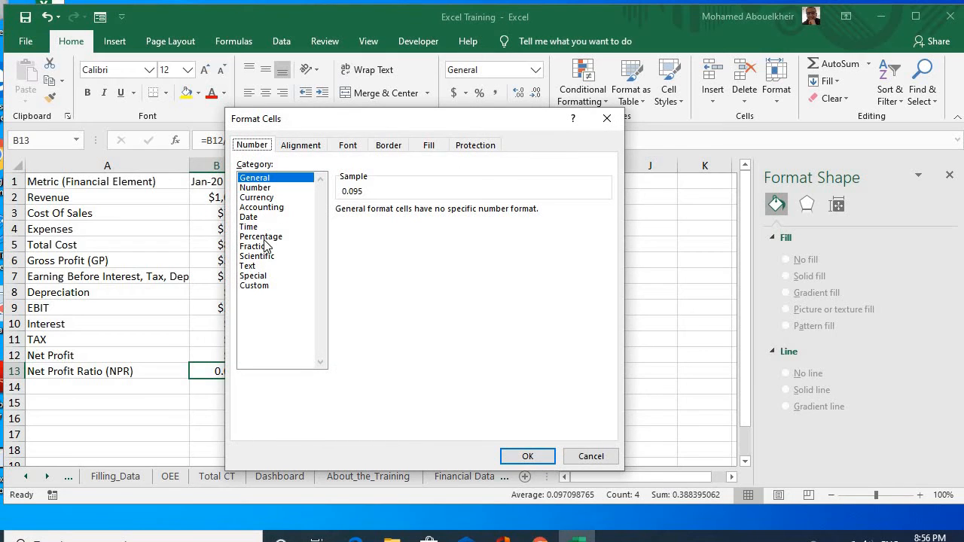
pyautogui.click(267, 237)
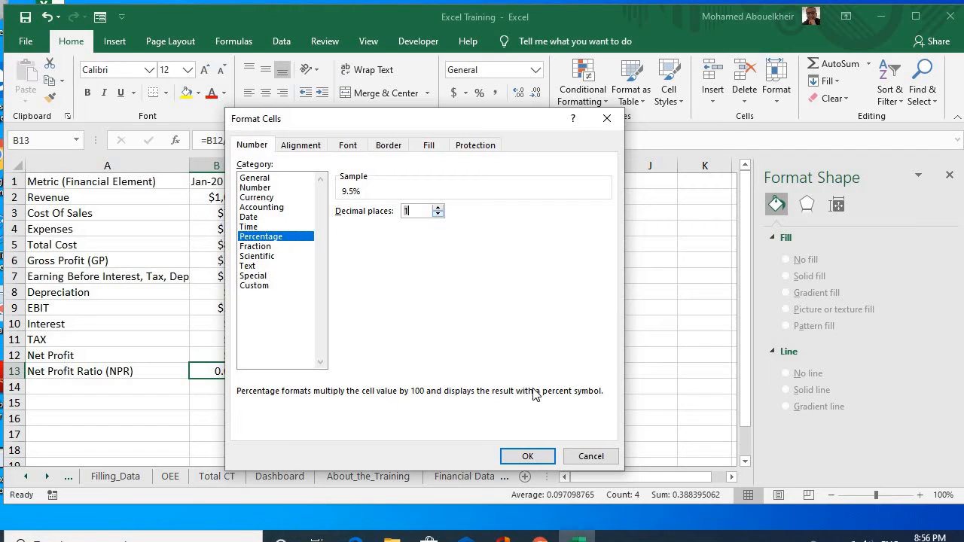
pyautogui.click(529, 458)
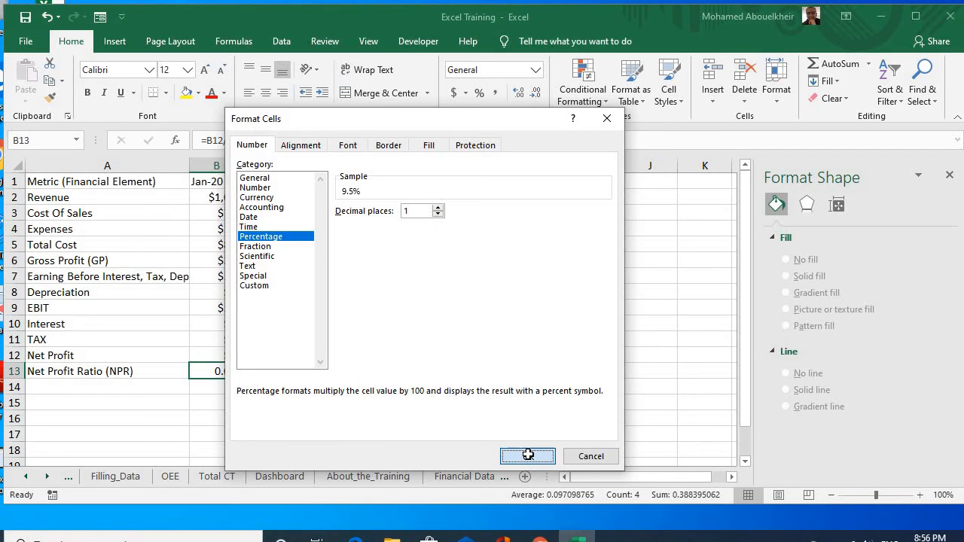
pyautogui.click(501, 367)
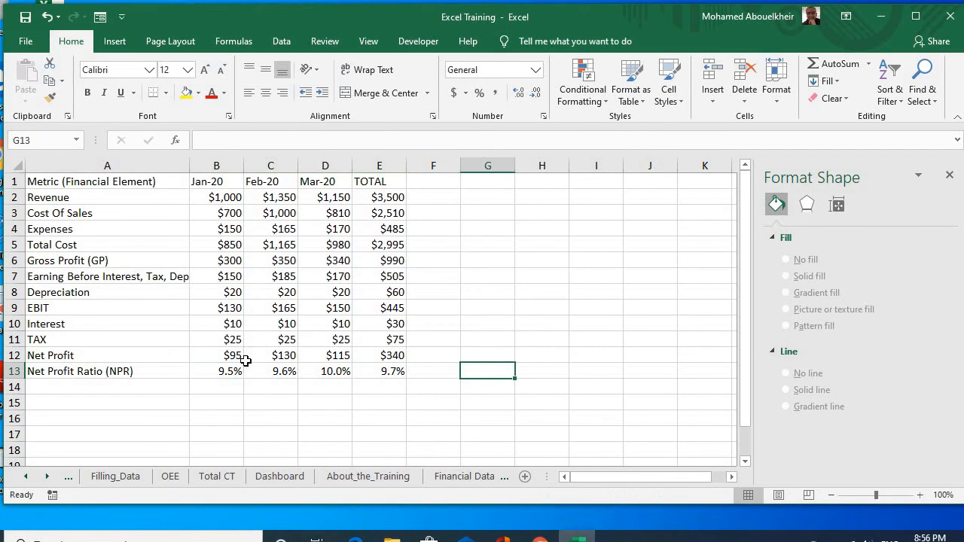
# Step: Try centre and right alignment on the month and TOTAL columns B to E, and settle on left alignment
pyautogui.click(219, 160)
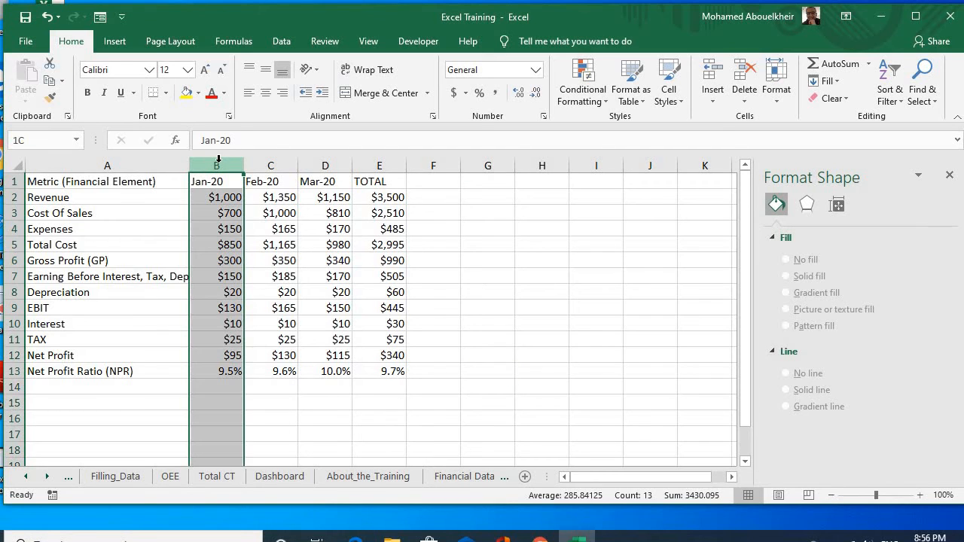
pyautogui.moveTo(219, 160); pyautogui.dragTo(386, 168)
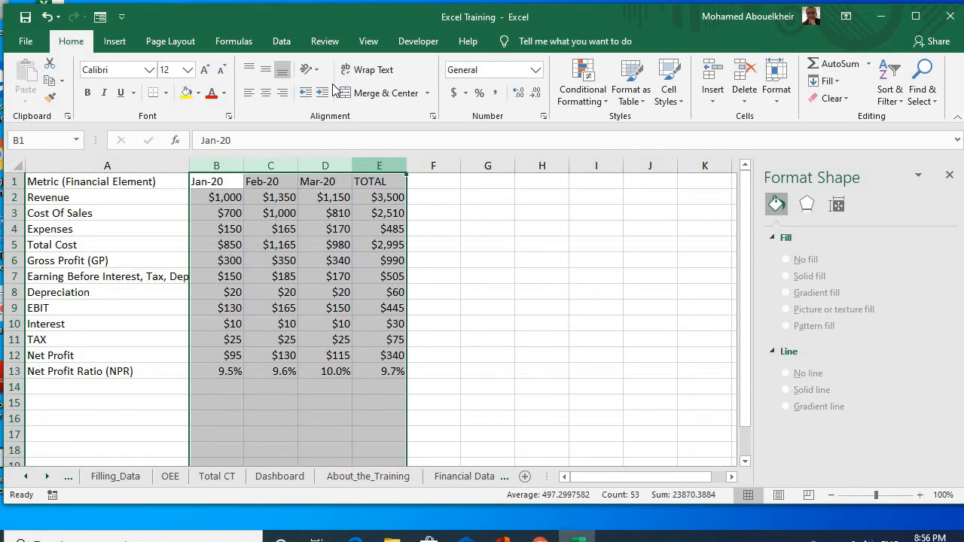
pyautogui.click(266, 91)
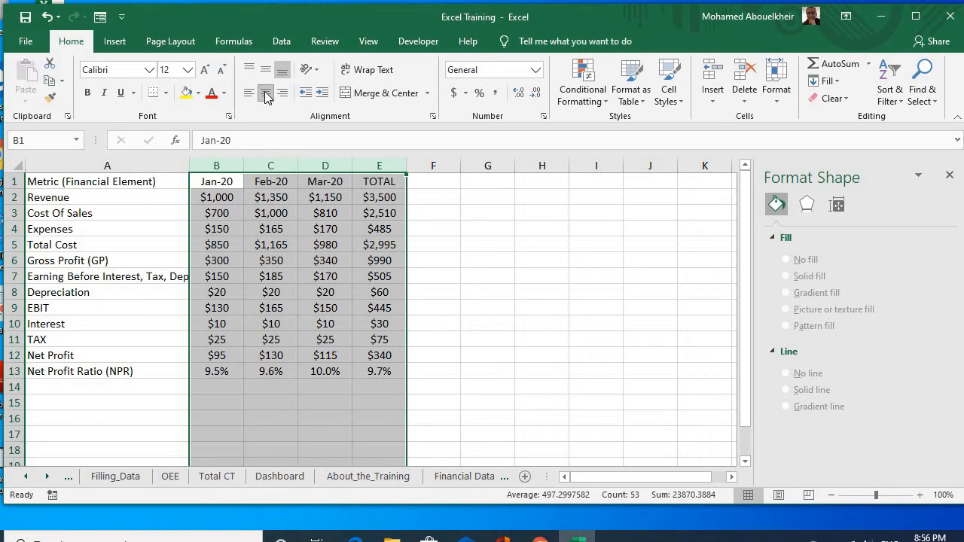
pyautogui.click(282, 93)
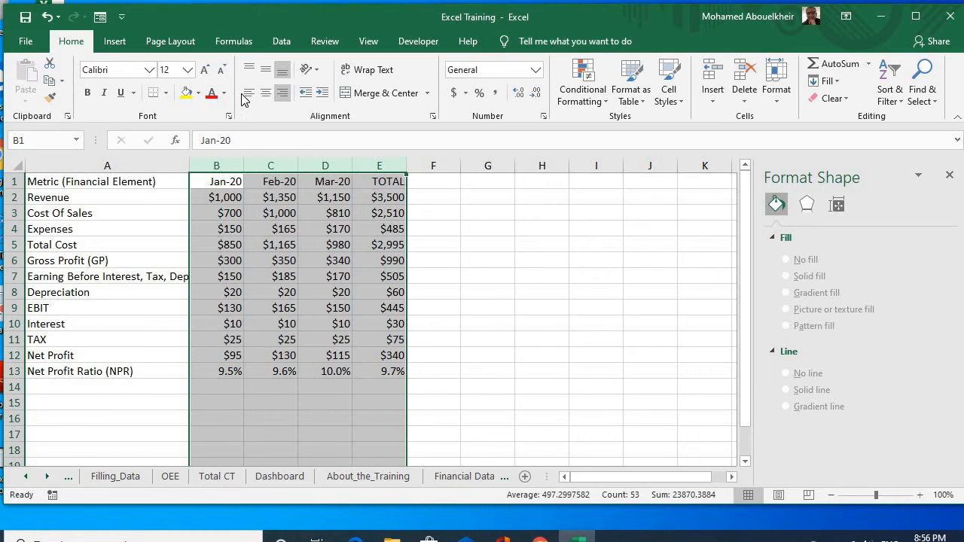
pyautogui.click(248, 93)
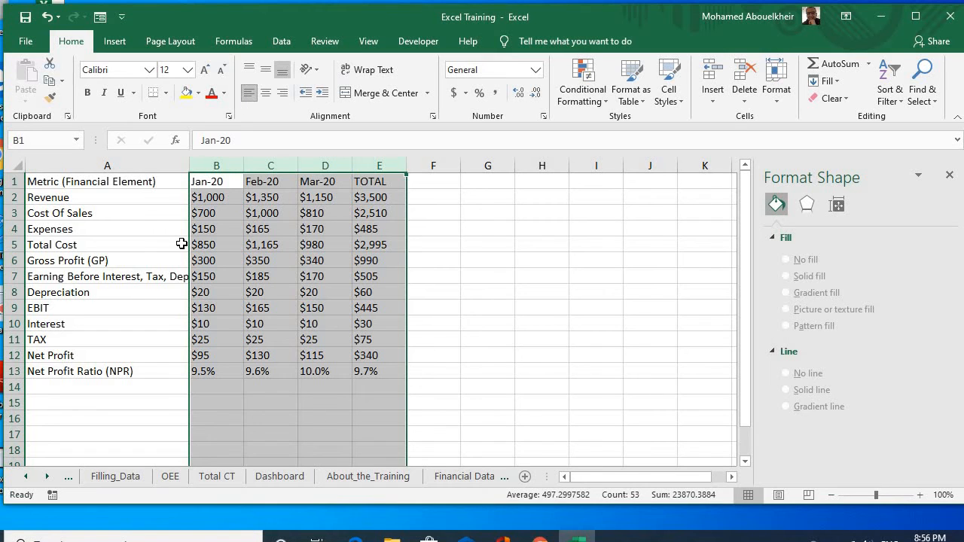
pyautogui.click(146, 260)
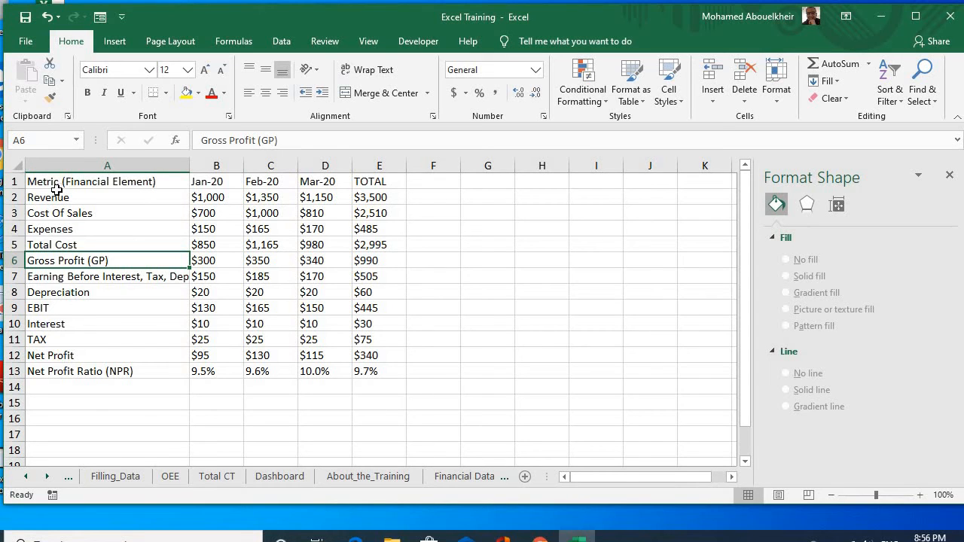
# Step: Turn on text wrapping for all of column A so the long EBITDA label in A7 fits its cell
pyautogui.click(110, 277)
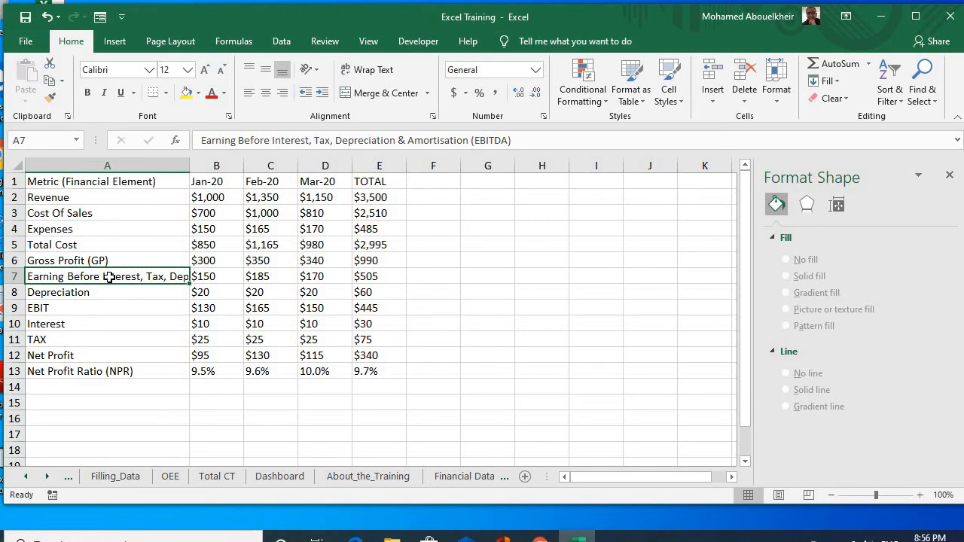
pyautogui.click(107, 165)
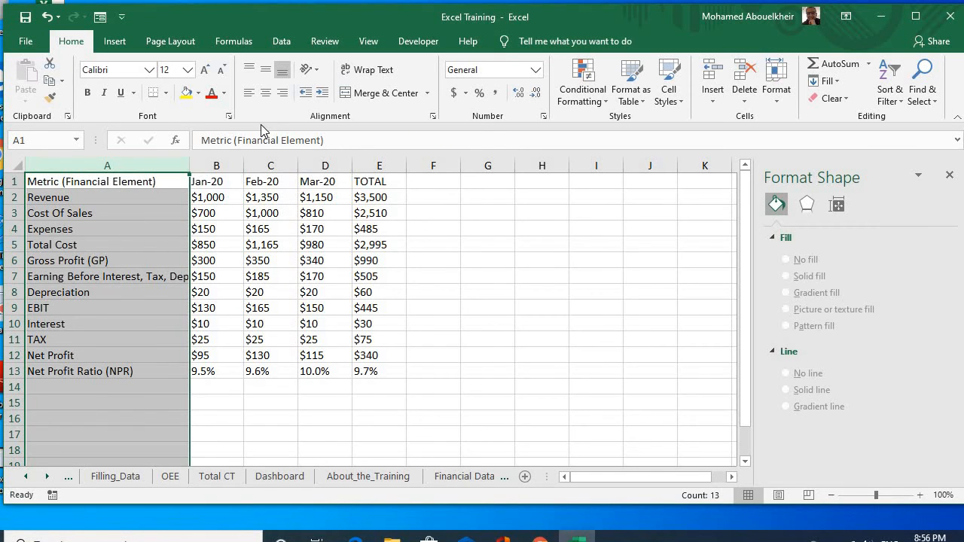
pyautogui.rightClick(143, 241)
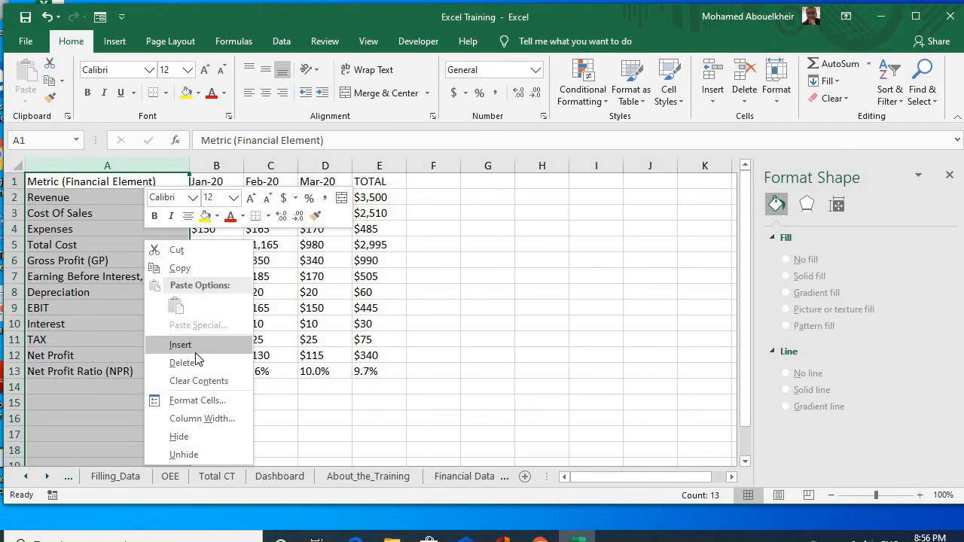
pyautogui.click(198, 404)
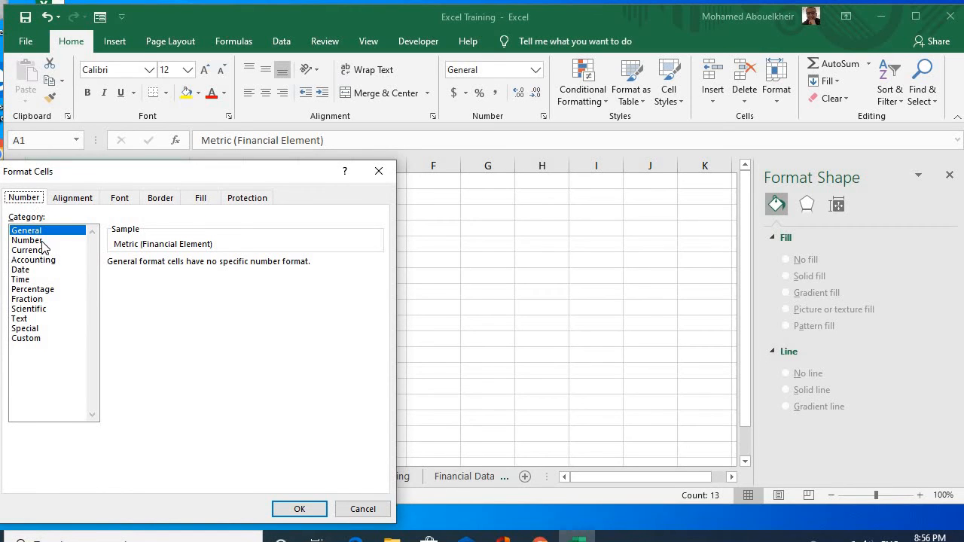
pyautogui.click(73, 199)
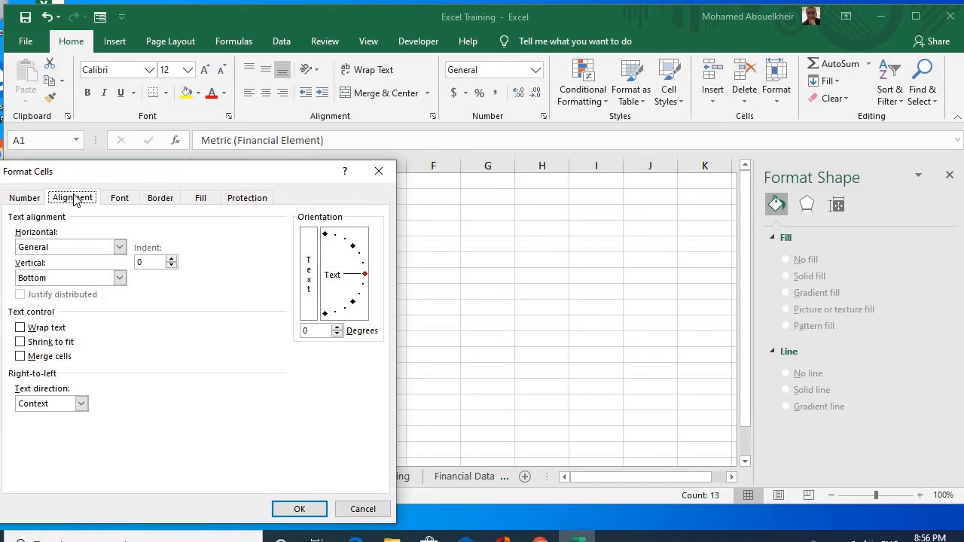
pyautogui.click(20, 328)
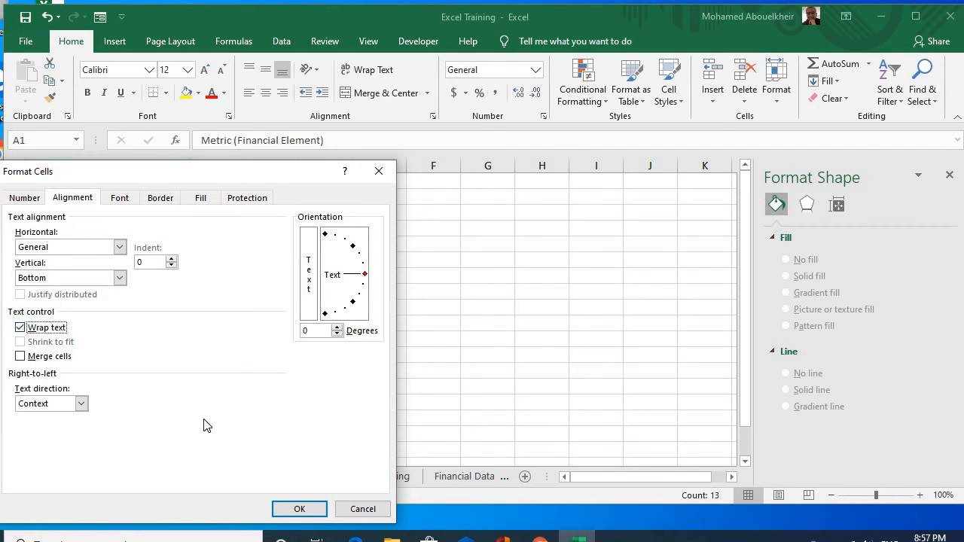
pyautogui.click(296, 511)
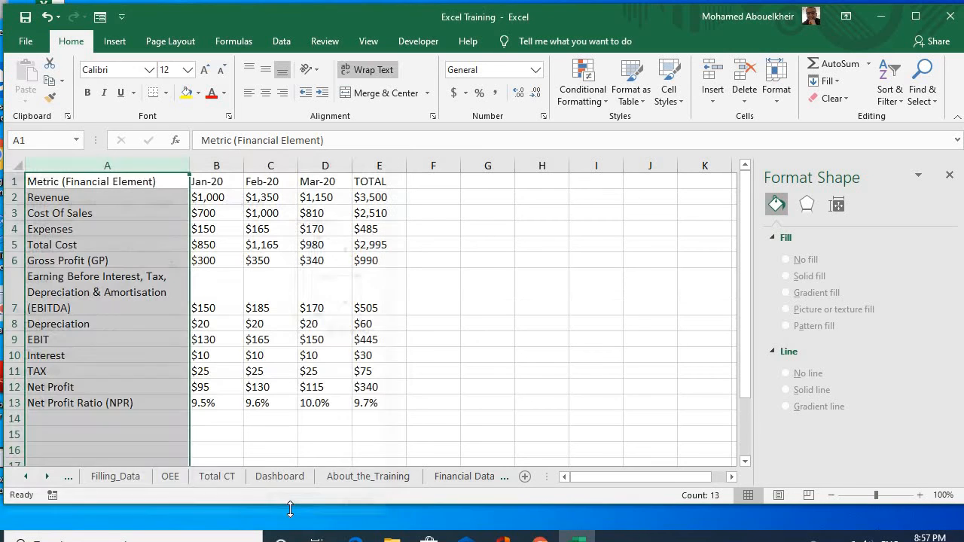
# Step: Narrow column A to about the width of its "Metric (Financial Element)" header
pyautogui.click(114, 290)
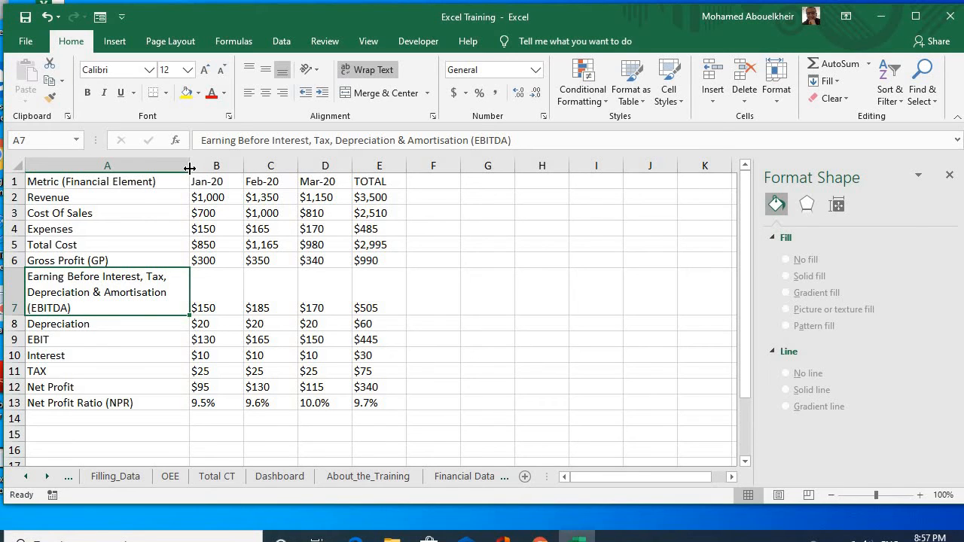
pyautogui.moveTo(190, 168); pyautogui.dragTo(167, 171)
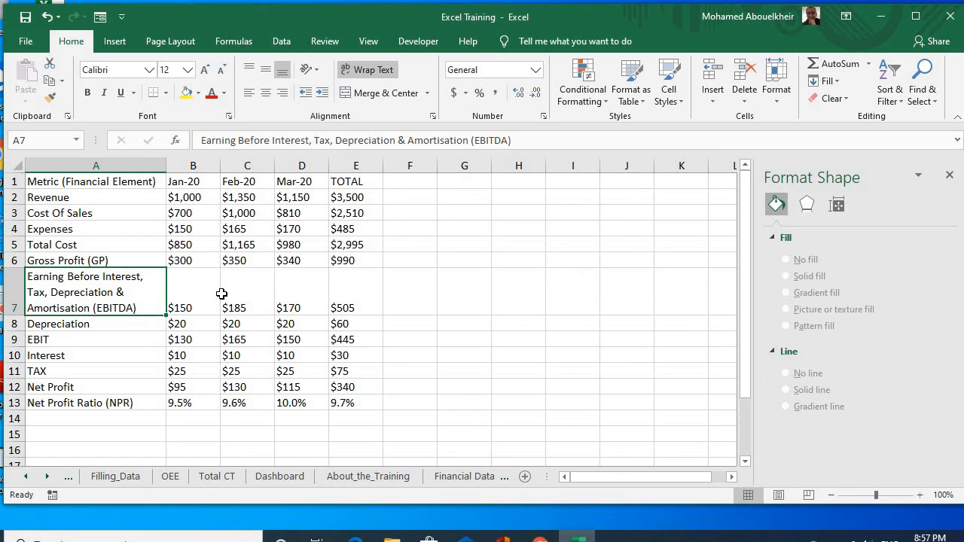
pyautogui.click(262, 290)
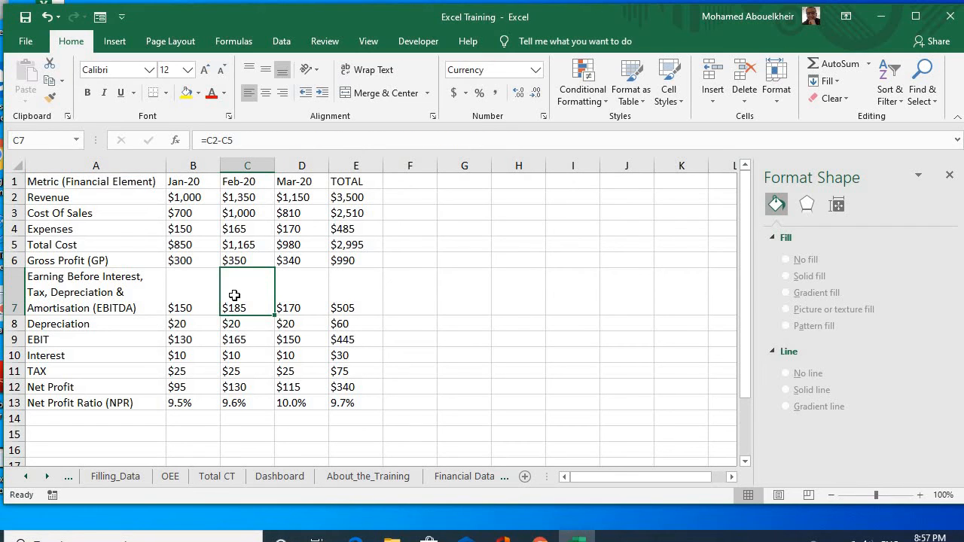
# Step: Try middle vertical alignment on rows 1 to 13, and settle on top alignment for all of them
pyautogui.click(12, 181)
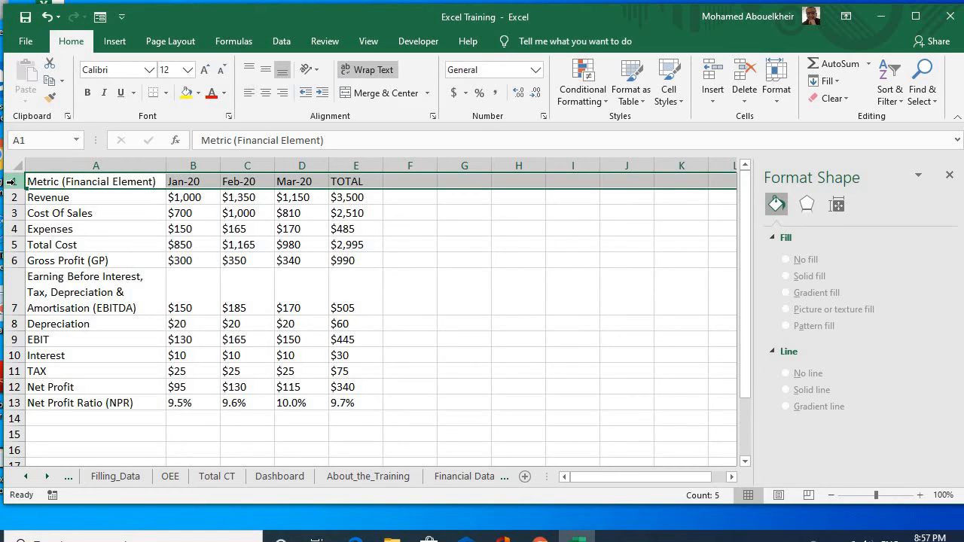
pyautogui.moveTo(13, 183); pyautogui.dragTo(5, 403)
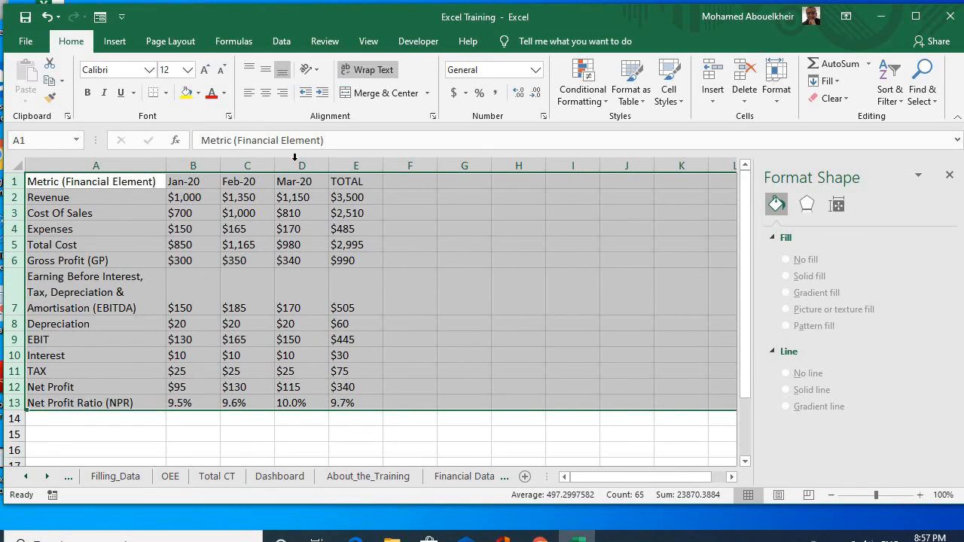
pyautogui.click(265, 71)
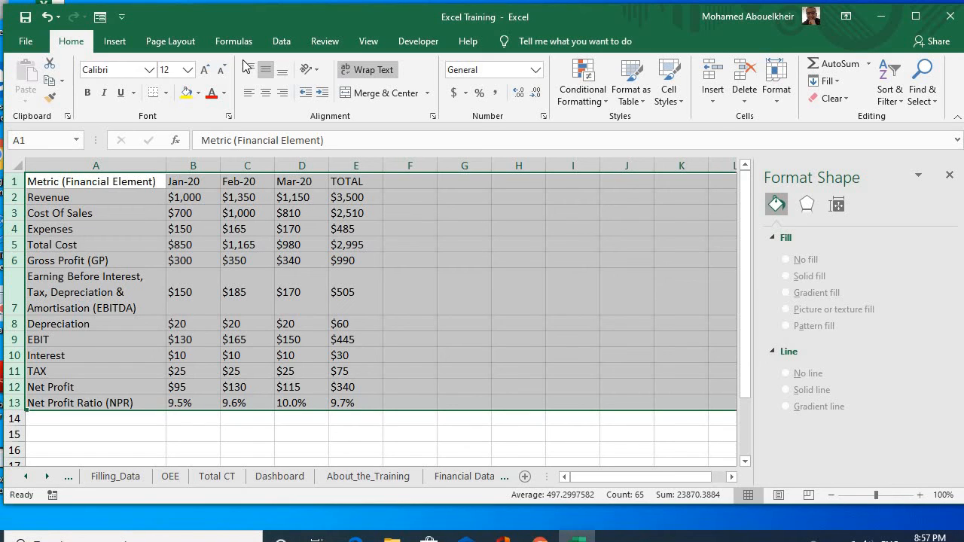
pyautogui.click(249, 70)
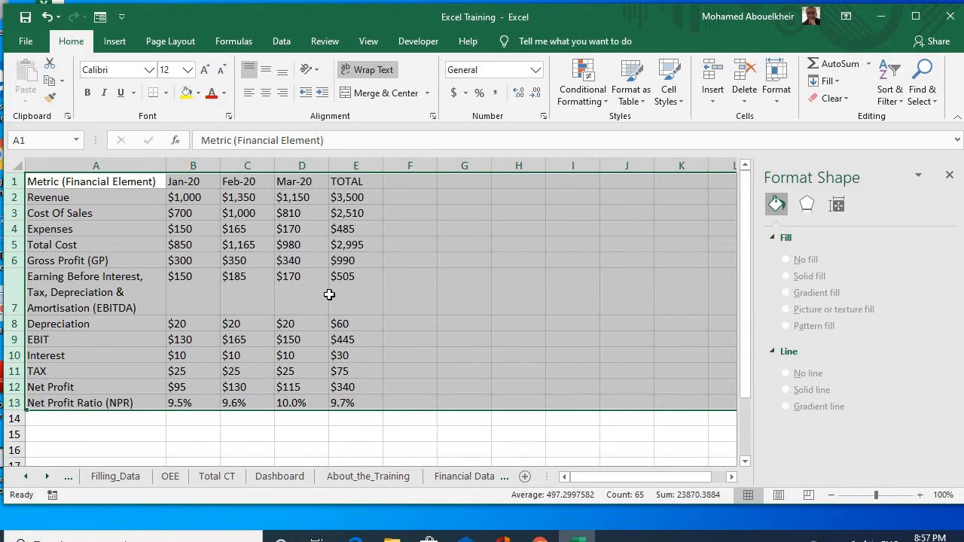
pyautogui.click(360, 294)
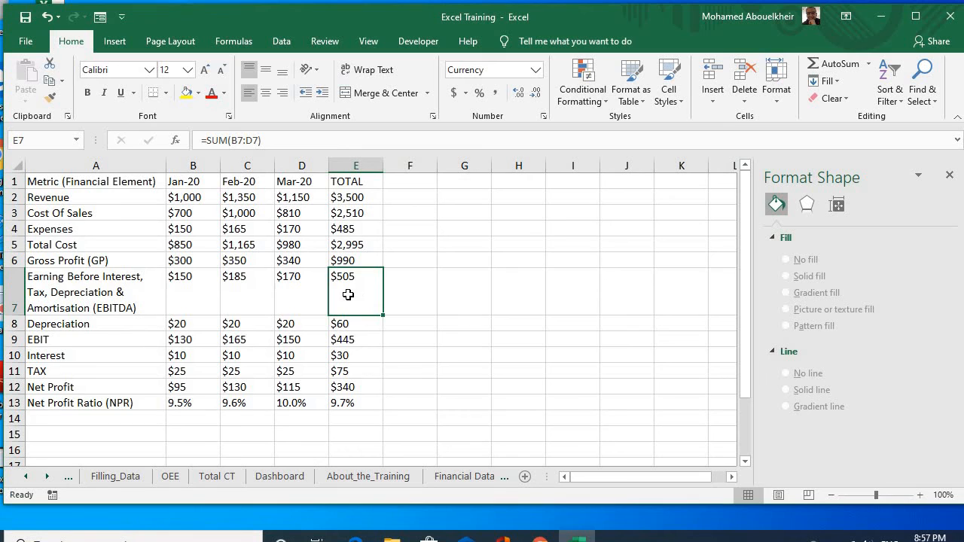
# Step: Select the financial data range A1:E13 and look through the available conditional formatting rule types, including Data Bars and Highlight Cells Rules
pyautogui.click(81, 184)
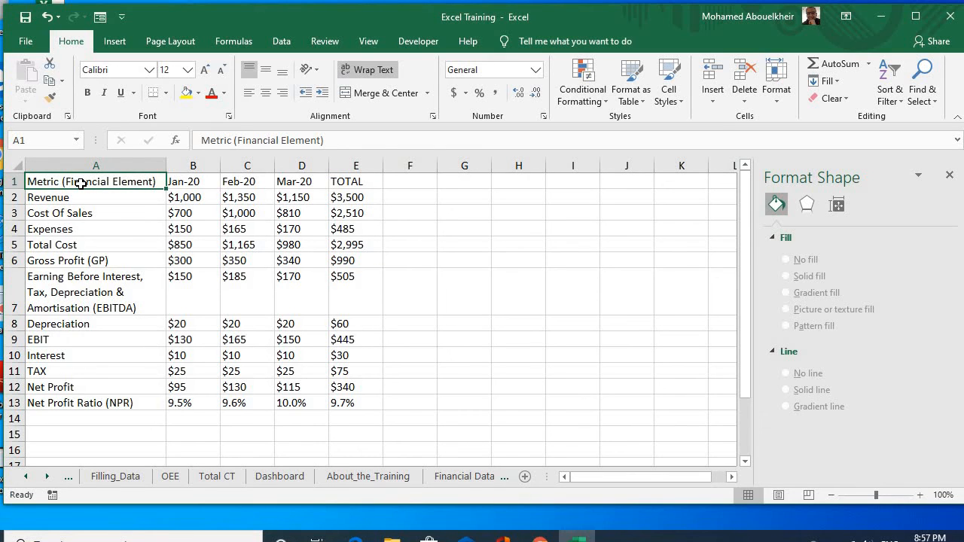
pyautogui.moveTo(80, 183); pyautogui.dragTo(357, 399)
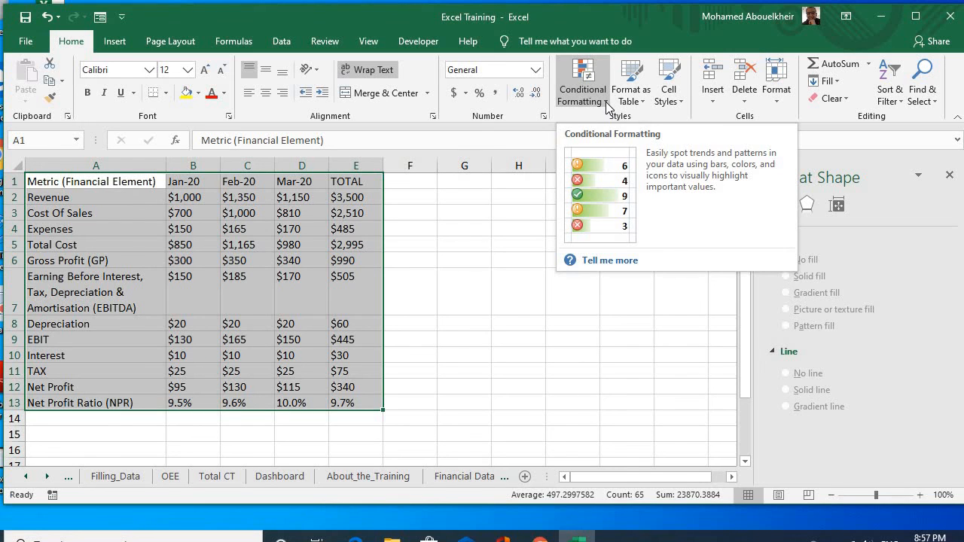
pyautogui.click(606, 101)
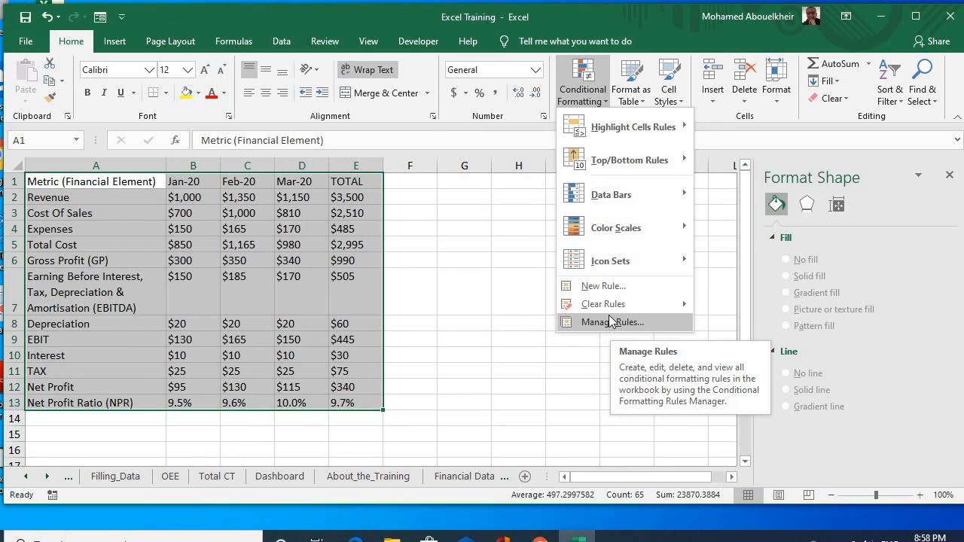
pyautogui.moveTo(621, 192)
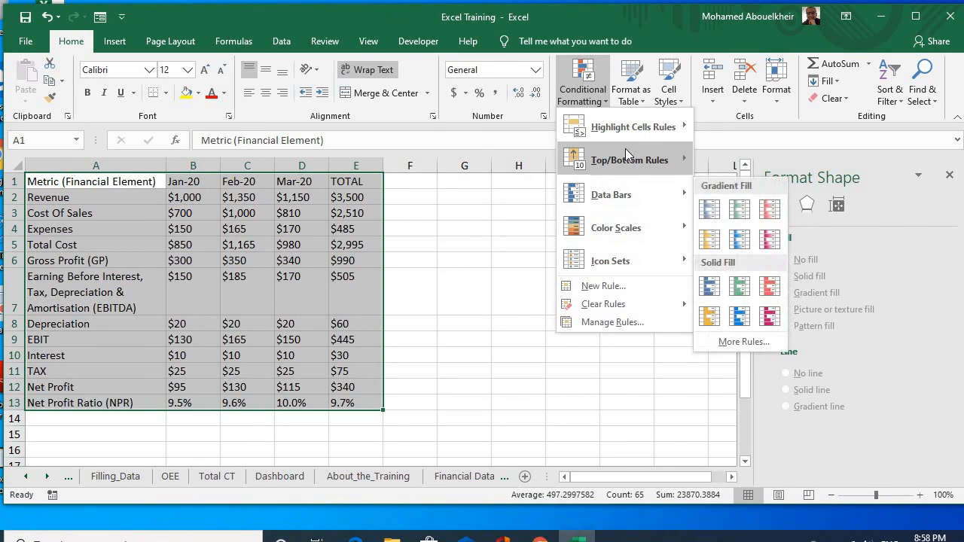
pyautogui.moveTo(631, 130)
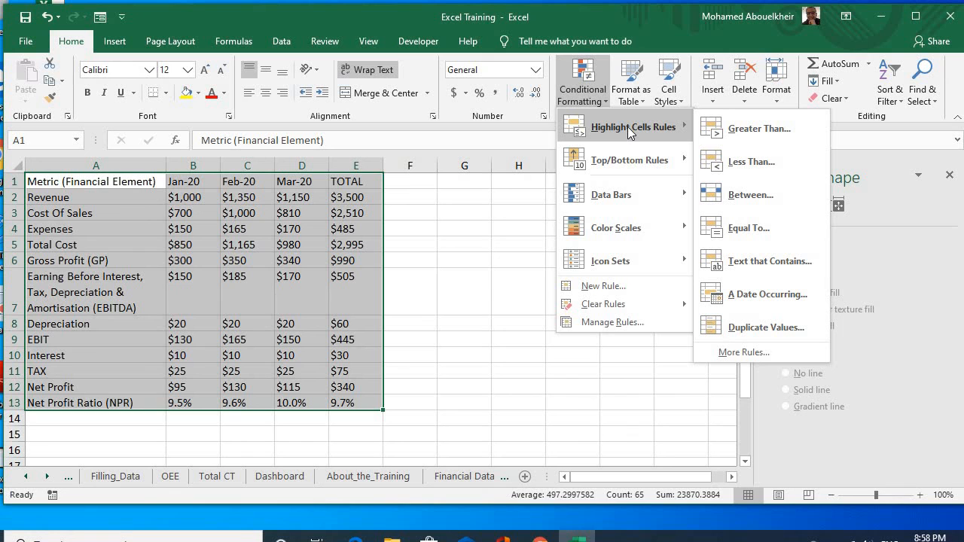
# Step: Format A1:E13 as a table with headers in the black-and-grey banded Medium style, and widen column A to fit its header
pyautogui.click(636, 101)
pyautogui.click(636, 98)
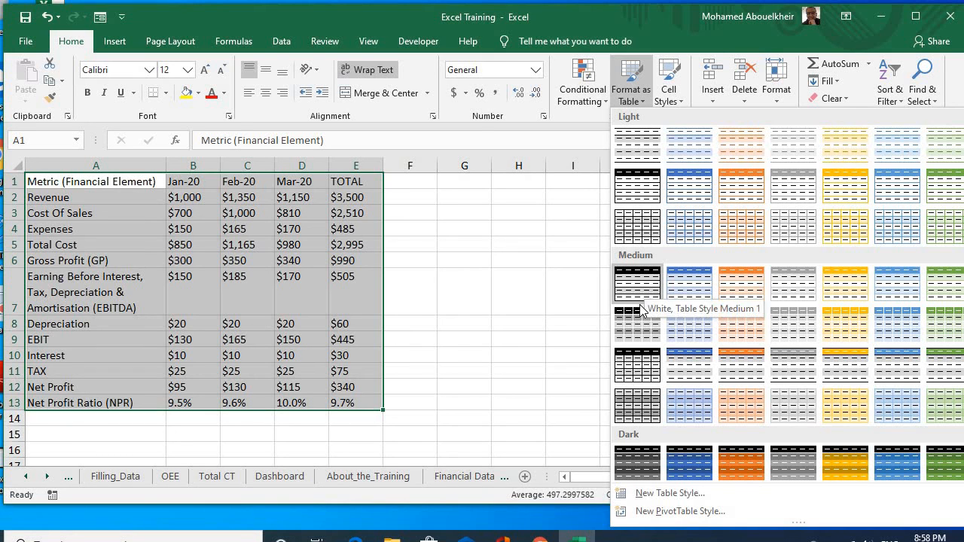
pyautogui.click(637, 330)
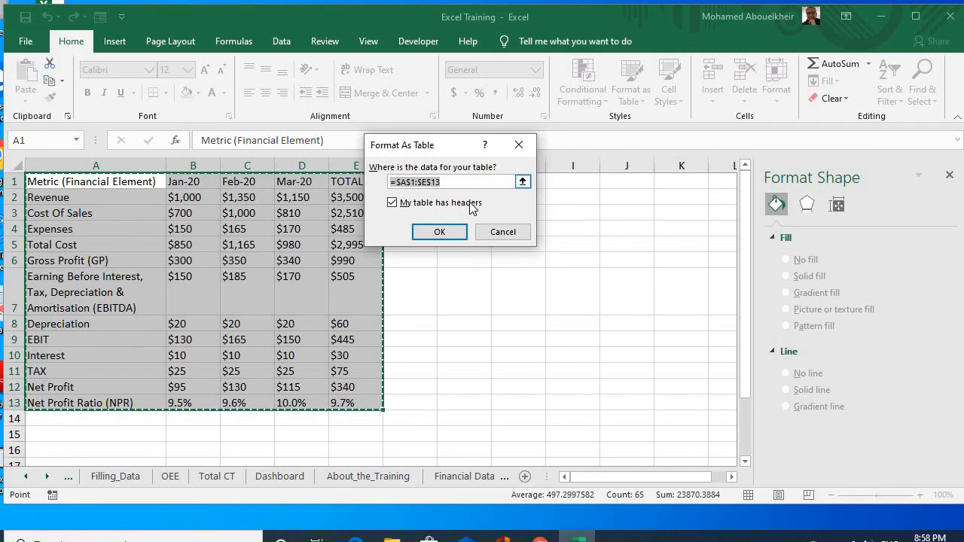
pyautogui.click(440, 233)
pyautogui.click(460, 363)
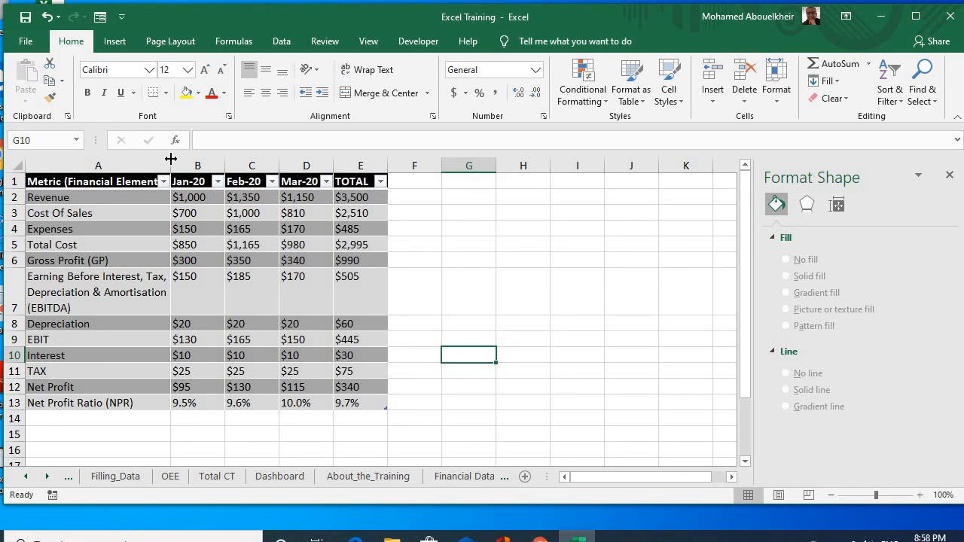
pyautogui.moveTo(171, 159); pyautogui.dragTo(196, 161)
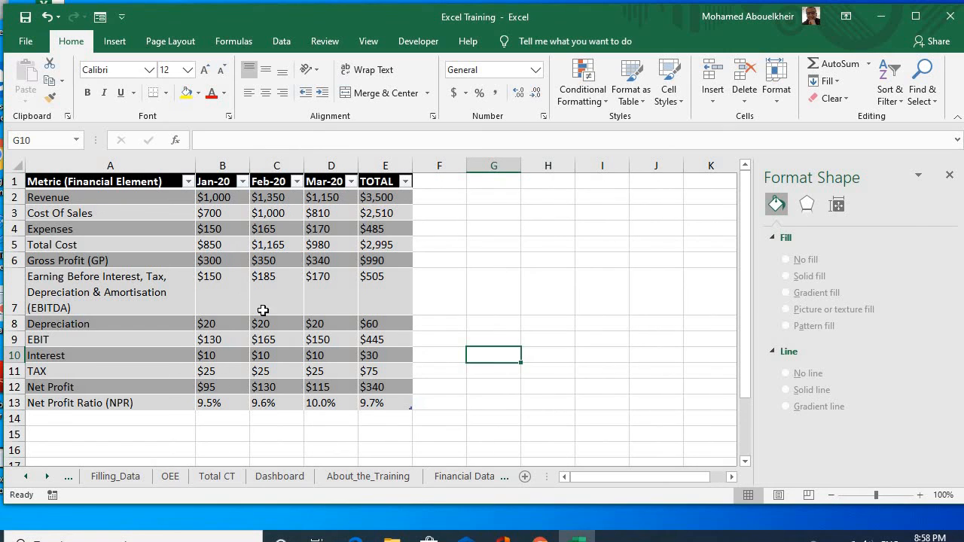